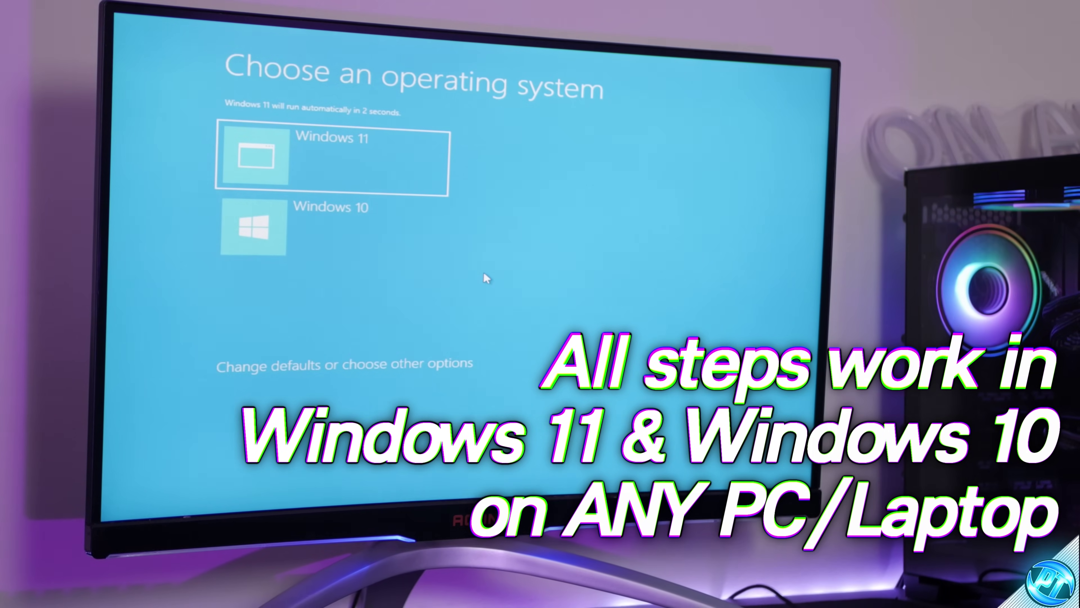
Boot into Windows 11 and dismiss a context menu in the driver files folder.
click(327, 164)
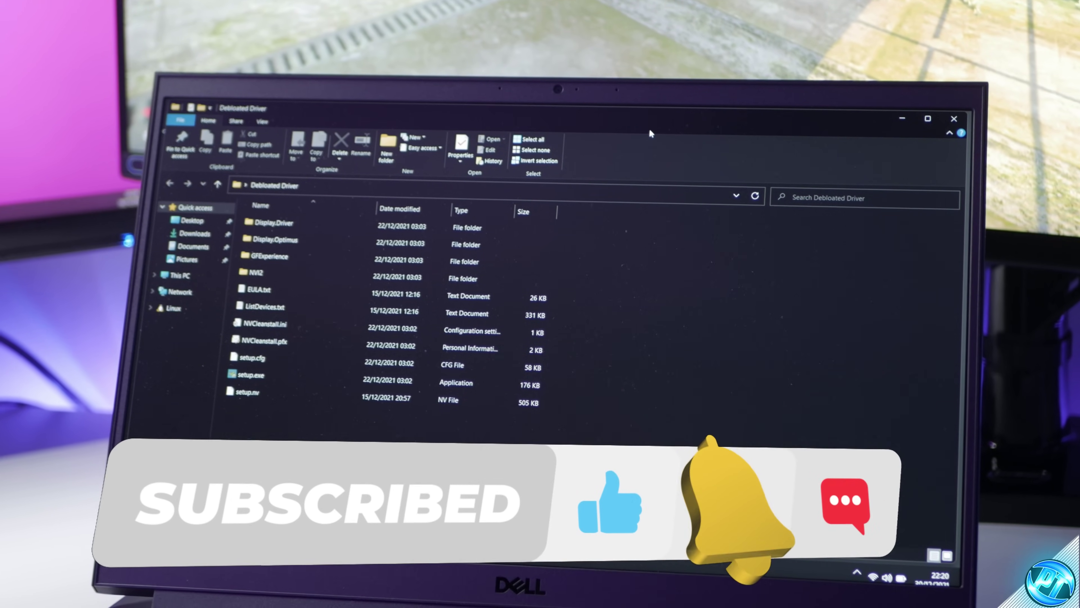
right_click(745, 217)
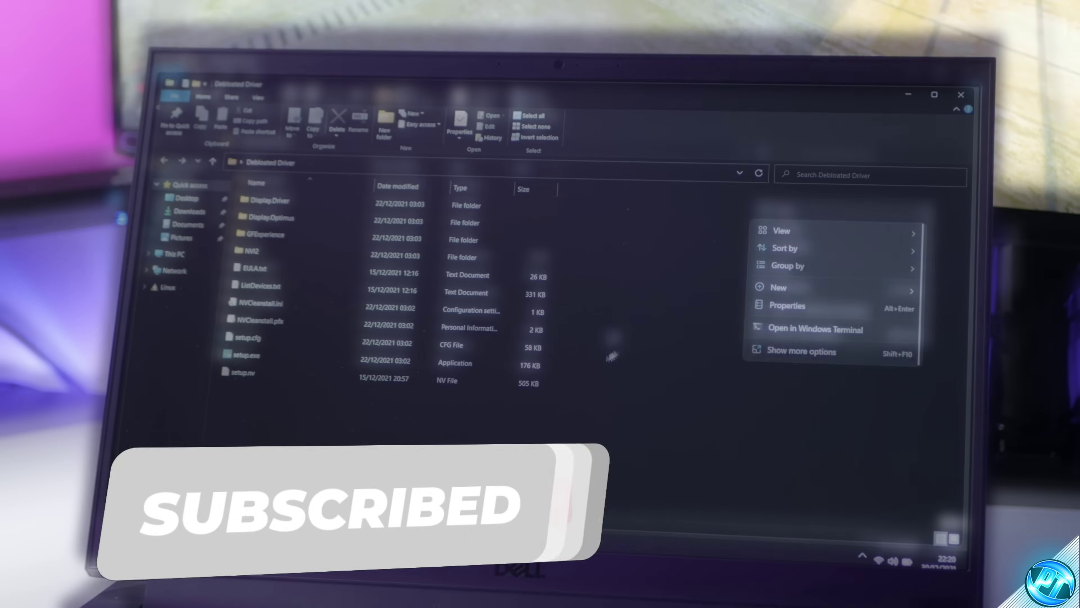
click(368, 447)
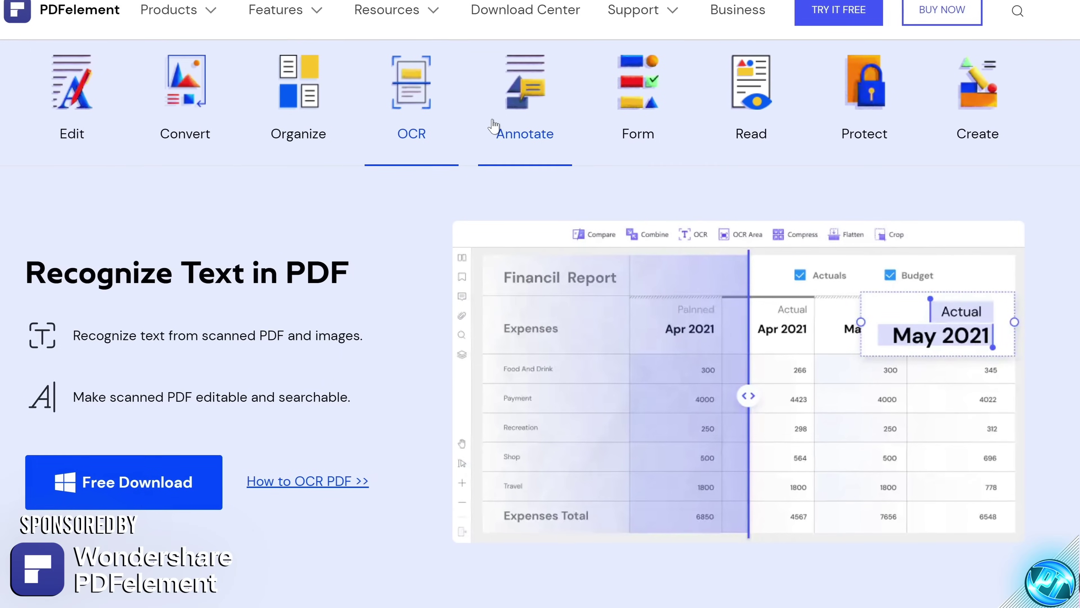
Browse the OCR, Annotate, Form, Read and Protect feature tabs on the PDFelement website.
mouse_move(571, 137)
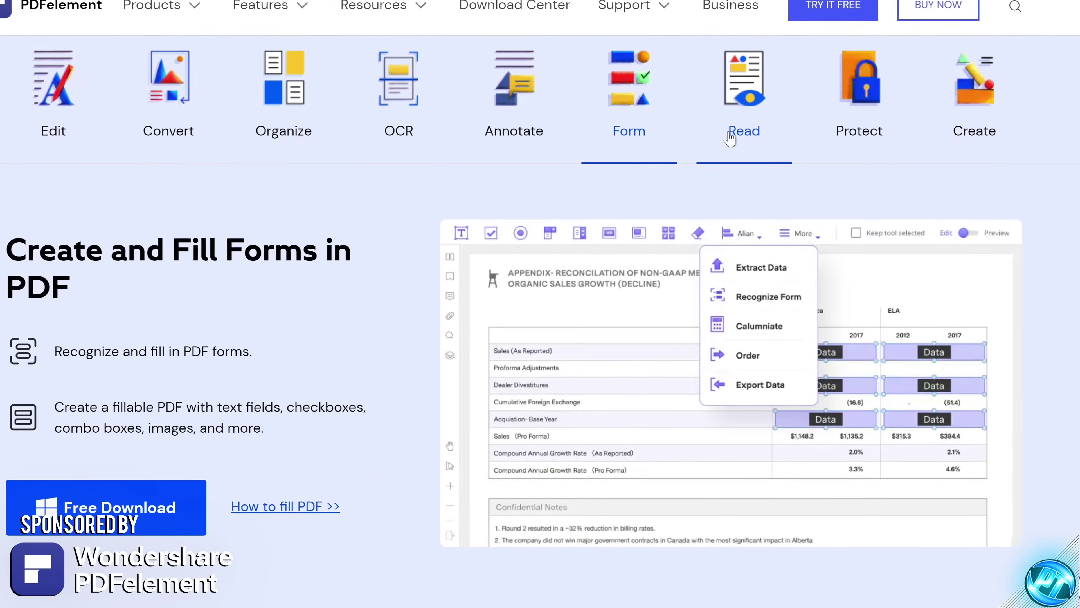
mouse_move(837, 137)
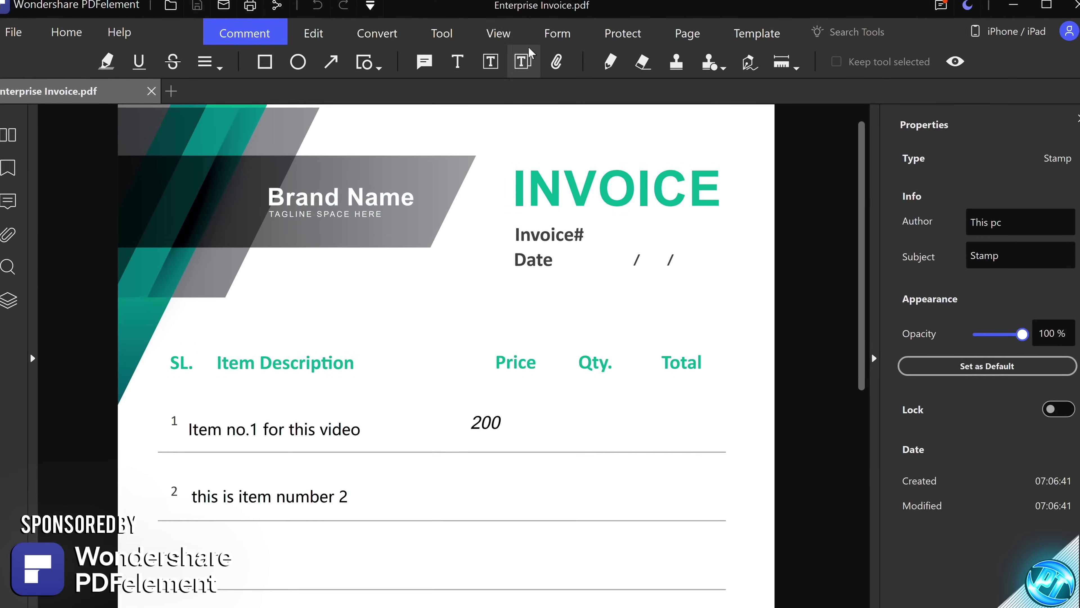
Mark item 1 on the invoice with a red arrow and a red box around its row.
click(329, 59)
drag(431, 162, 361, 226)
click(261, 59)
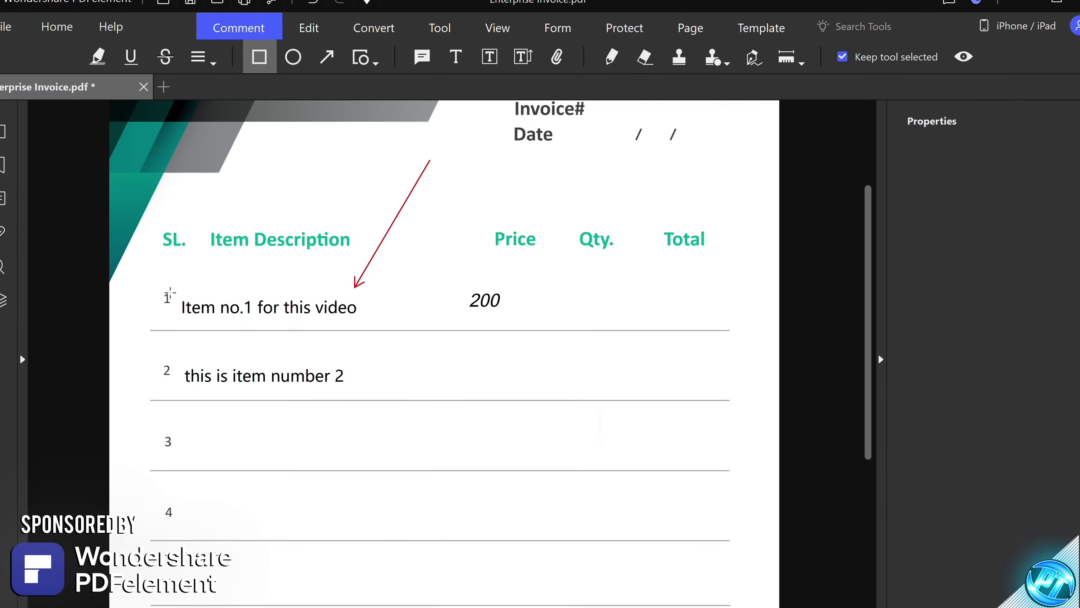
drag(151, 284, 392, 341)
Strike through the Price heading and highlight the INVOICE title in blue.
click(157, 58)
drag(493, 239, 735, 217)
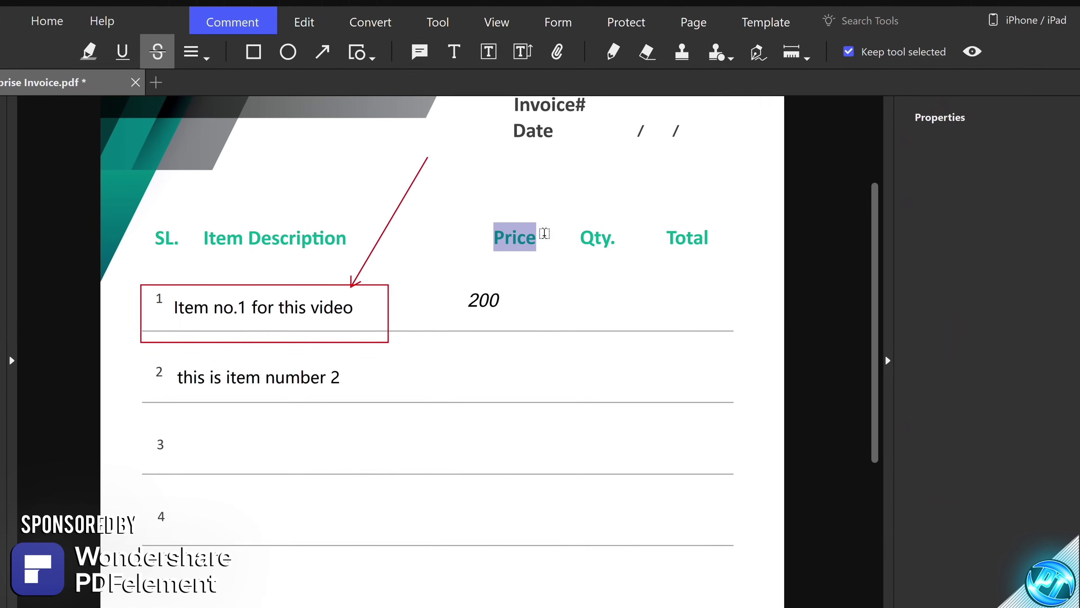
scroll(442, 349, up, 3)
click(770, 182)
click(882, 157)
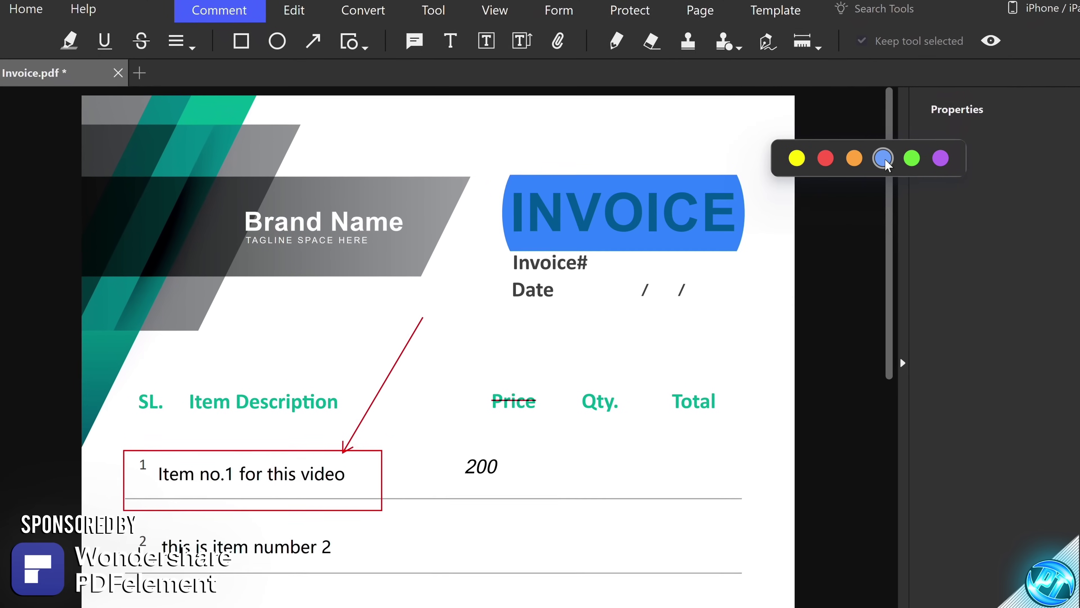
click(796, 157)
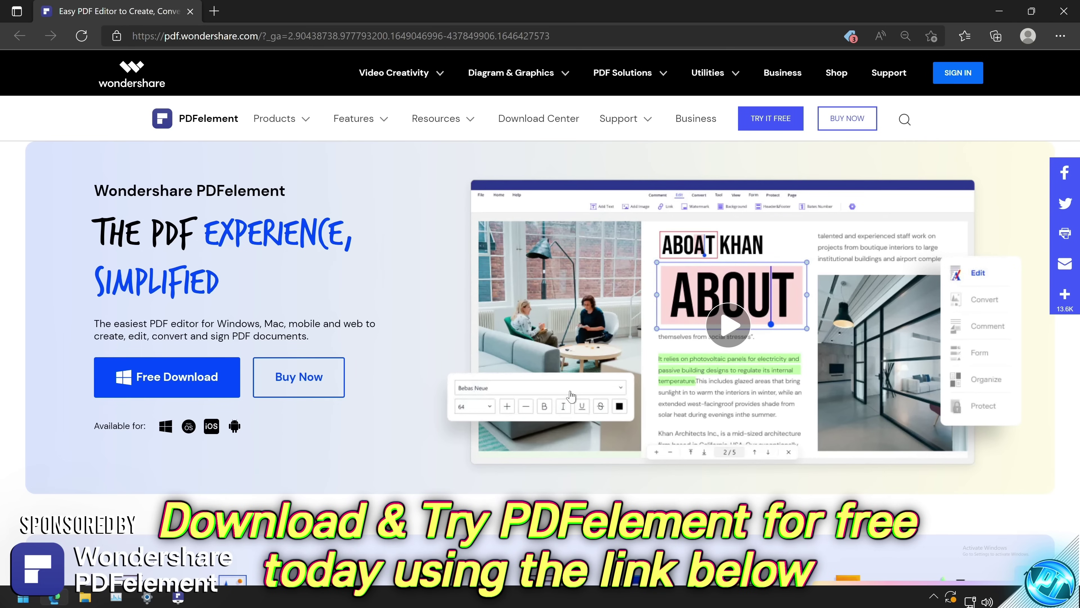
Start the free PDFelement download from the website and run the installer.
click(175, 383)
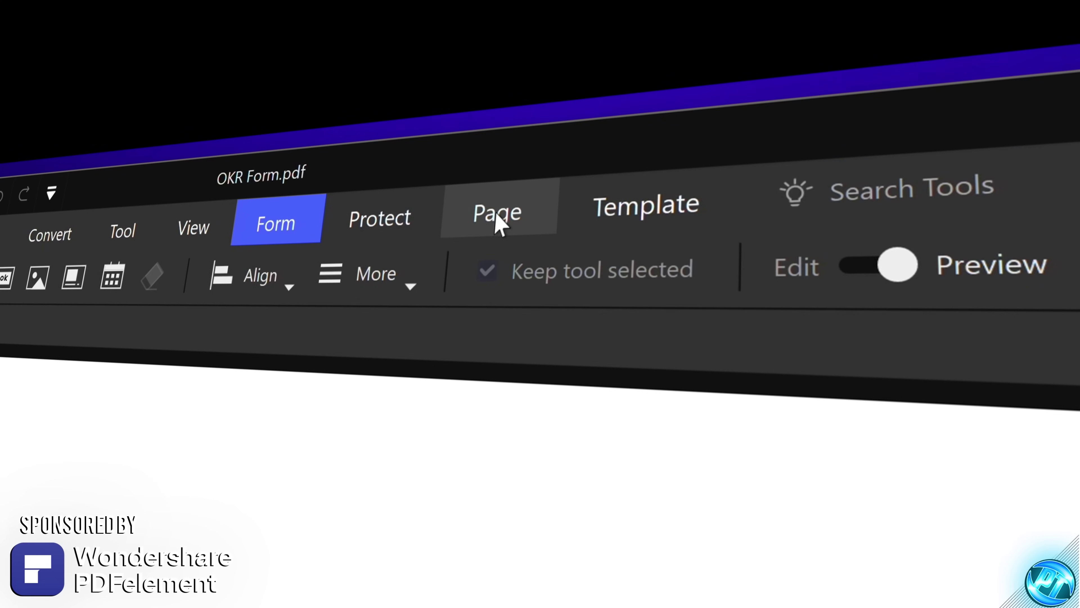
Open the free Enterprise Invoice template from the template library for editing.
click(595, 210)
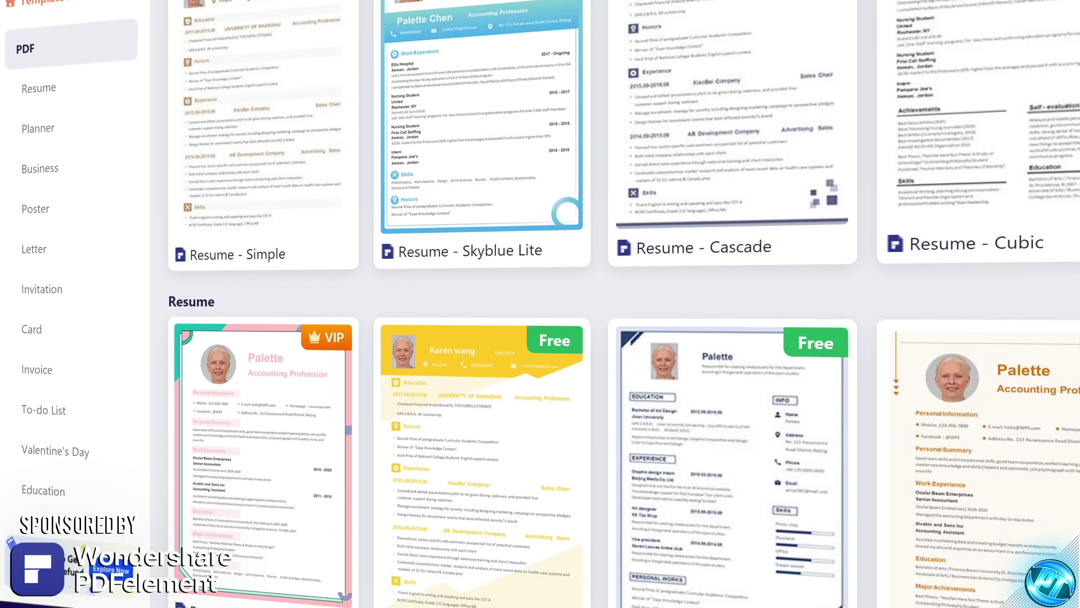
scroll(621, 304, down, 5)
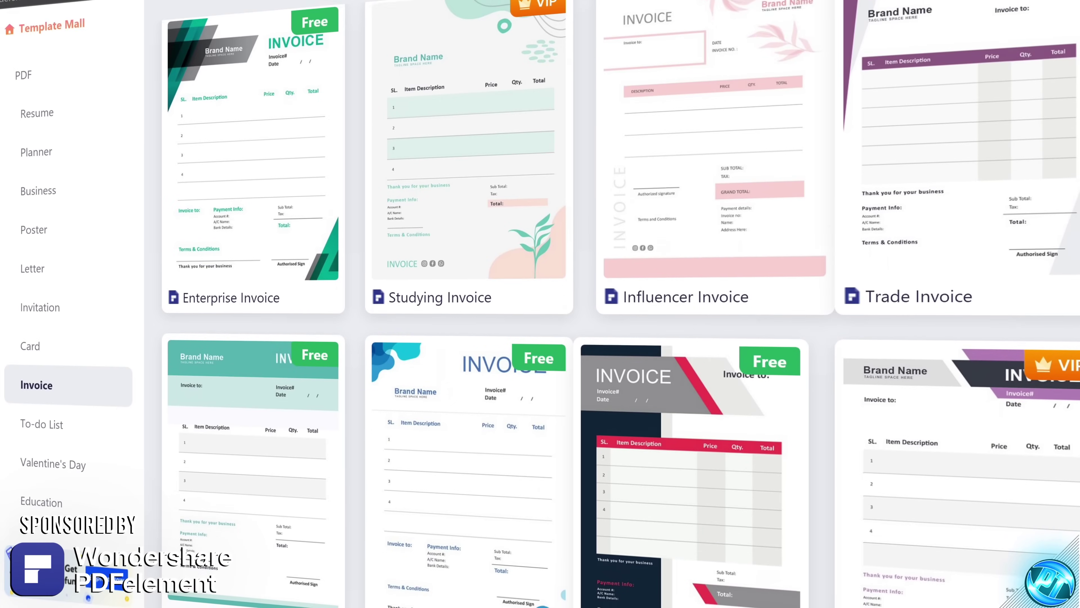
scroll(620, 304, down, 2)
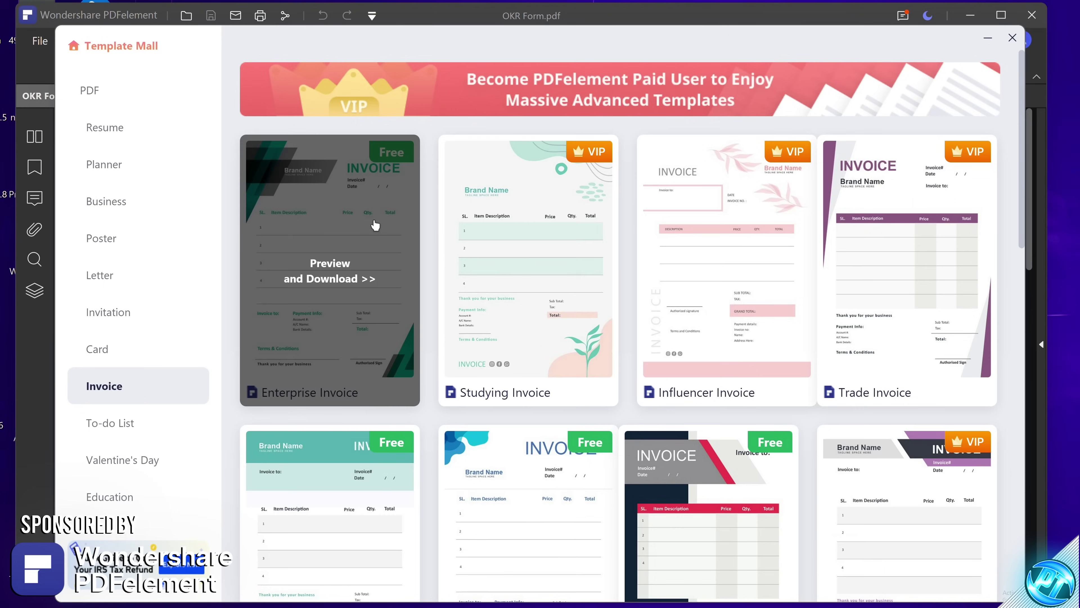
click(295, 97)
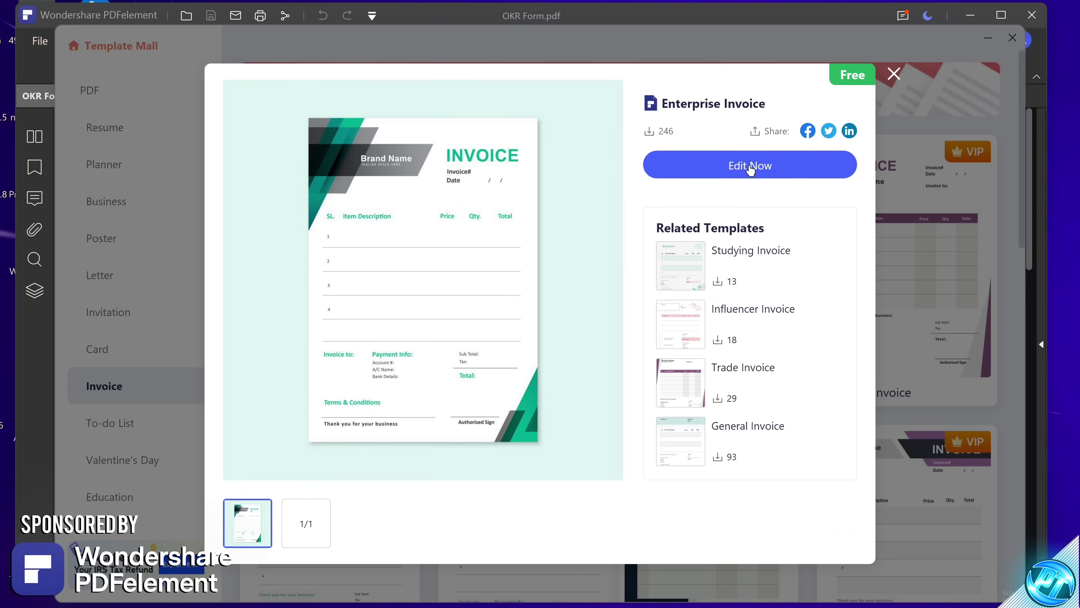
click(750, 166)
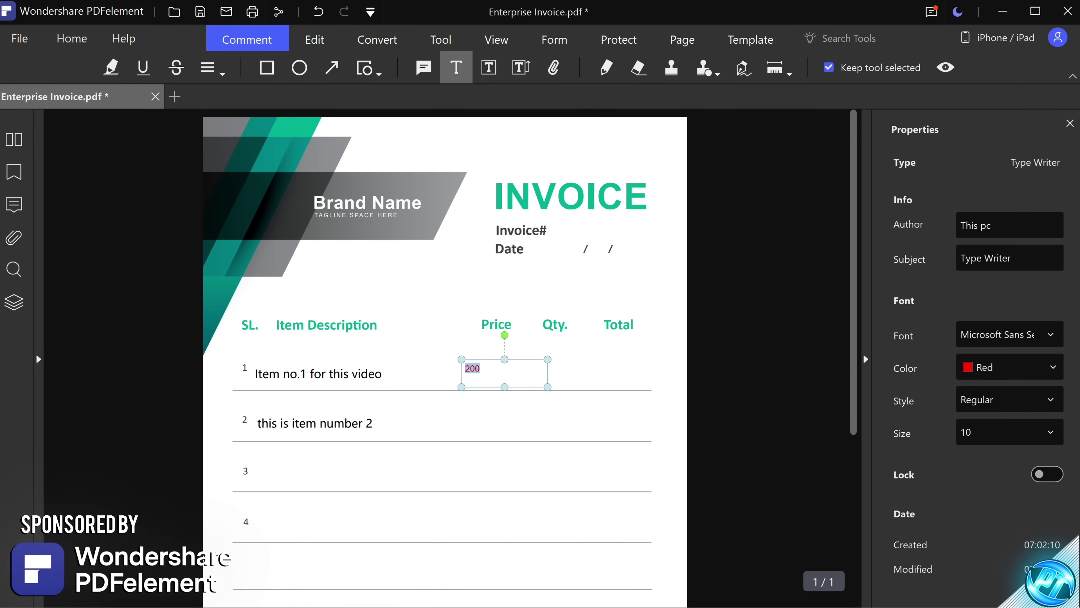
Place a signature stamp and move it left onto the signing line.
click(1007, 432)
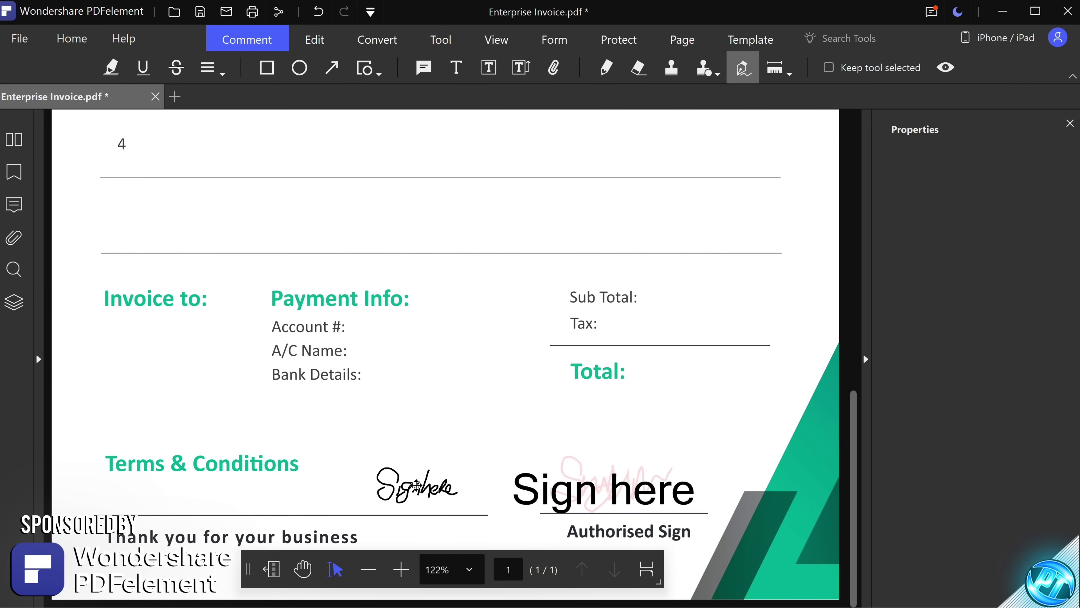
click(489, 452)
drag(489, 452, 442, 465)
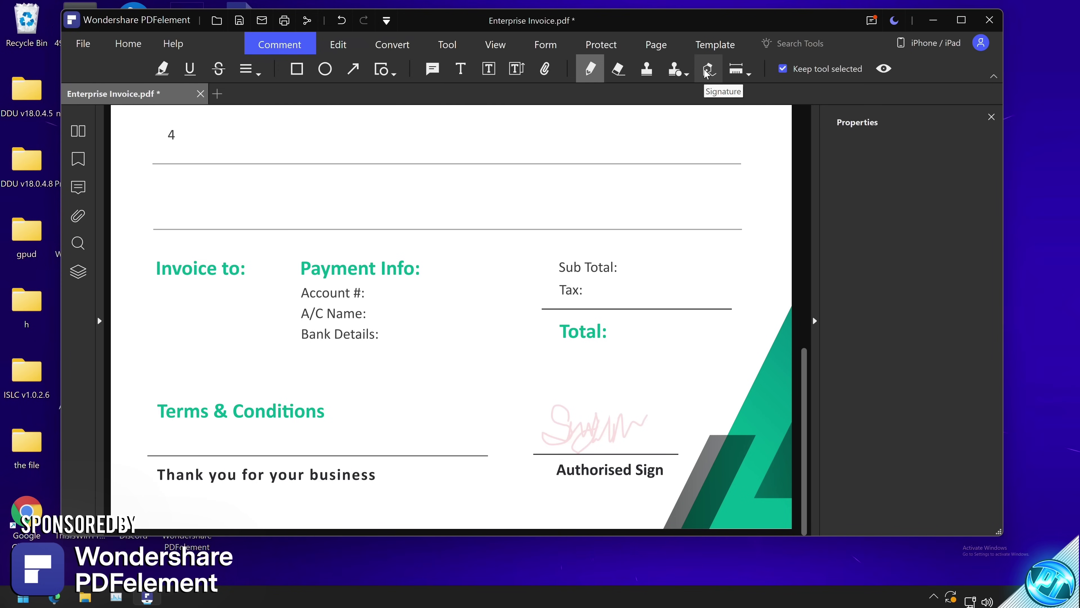
Create a new signature and place a copy beside Sub Total.
click(706, 72)
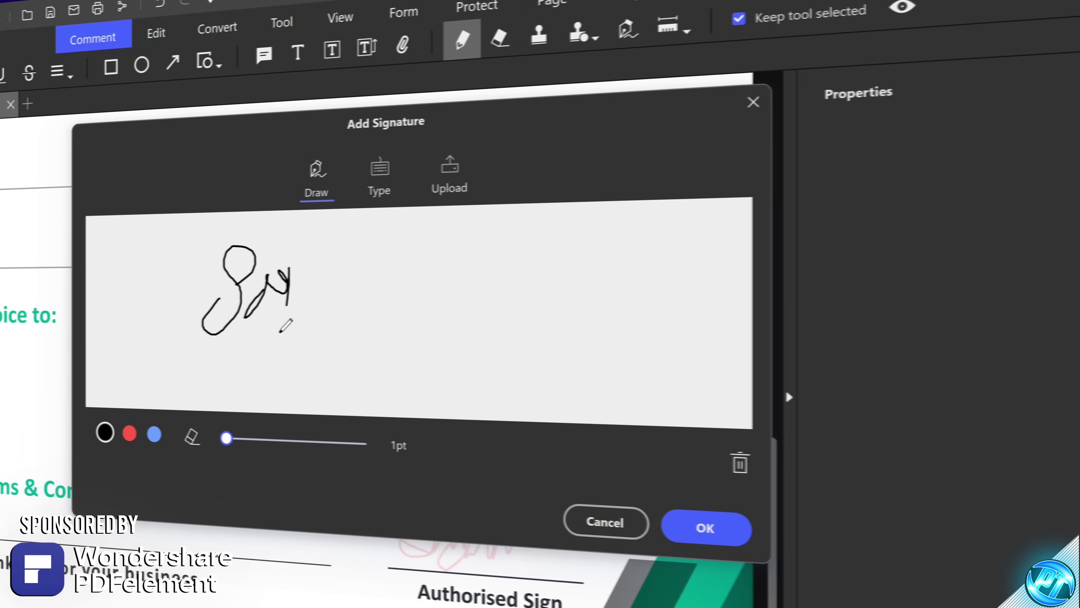
mouse_move(285, 321)
mouse_down()
mouse_move(393, 309)
mouse_move(423, 320)
mouse_up()
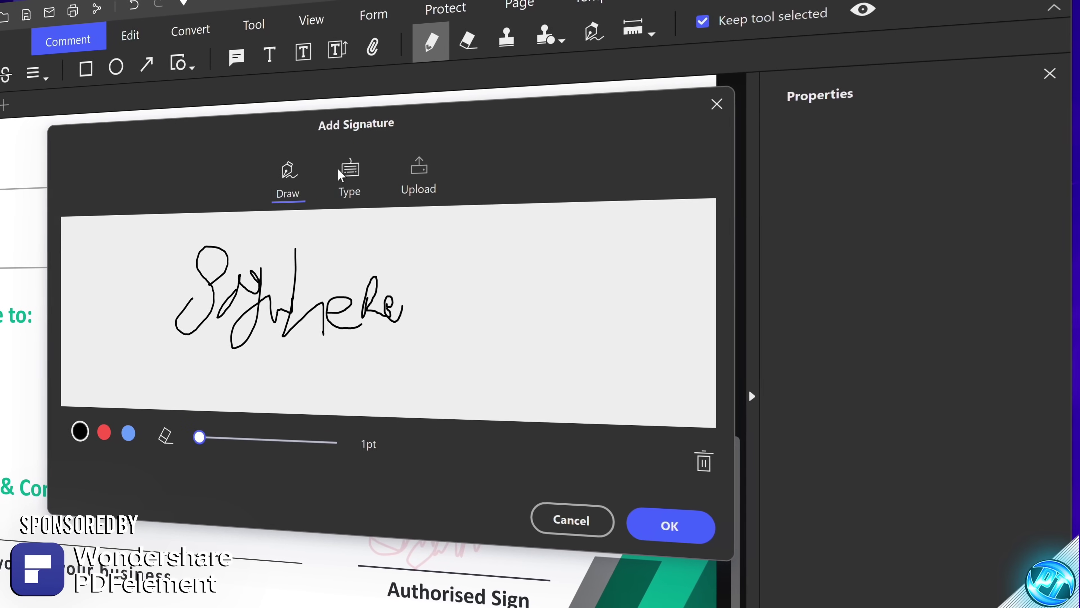
click(341, 173)
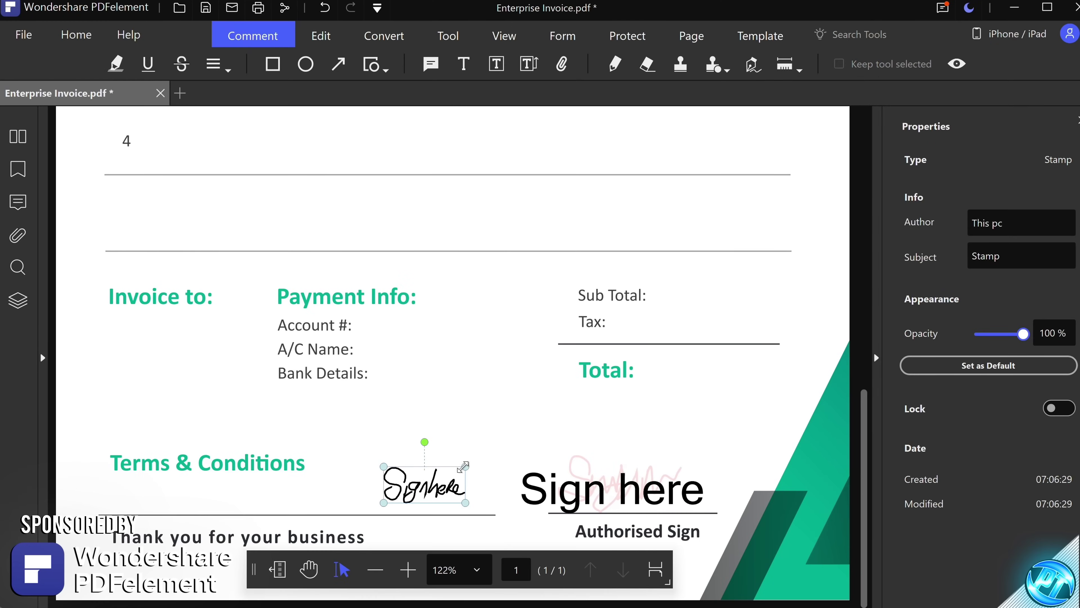
click(754, 65)
click(802, 113)
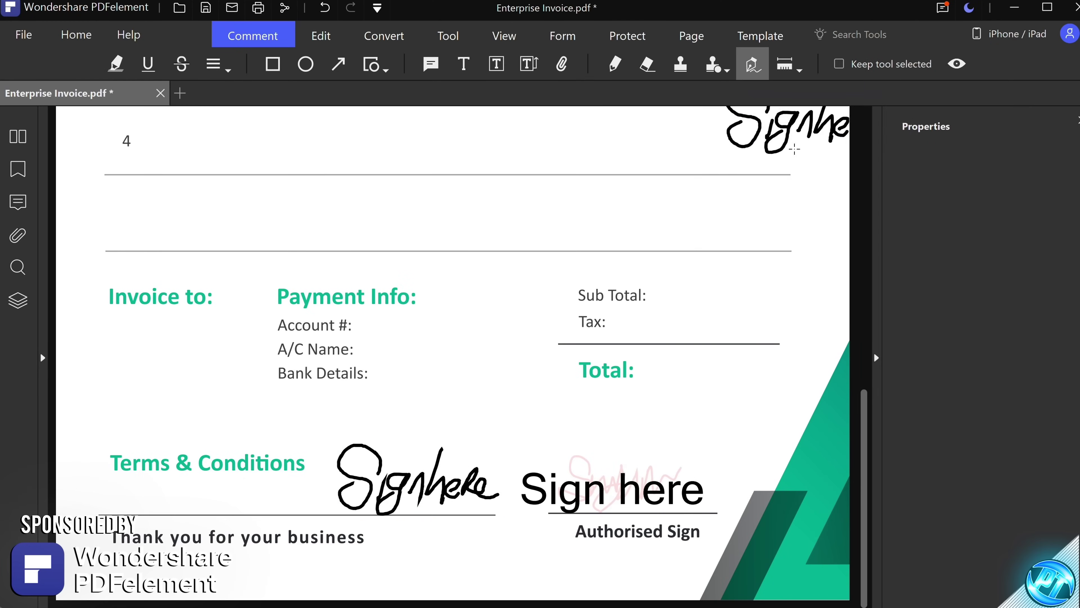
click(731, 305)
Save the edited invoice and show its Convert options.
scroll(588, 300, up, 10)
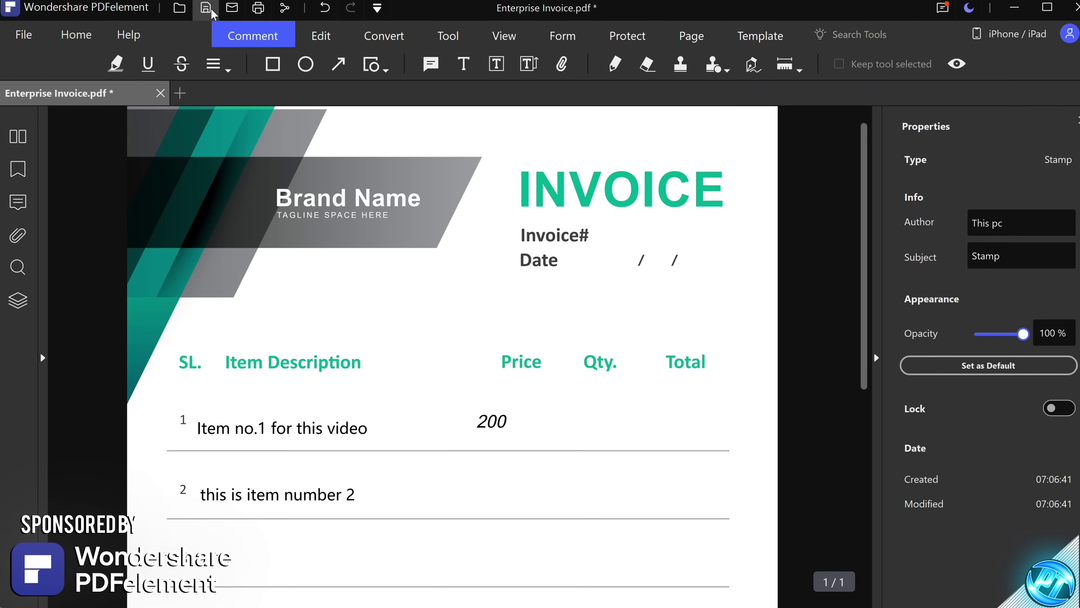
click(210, 11)
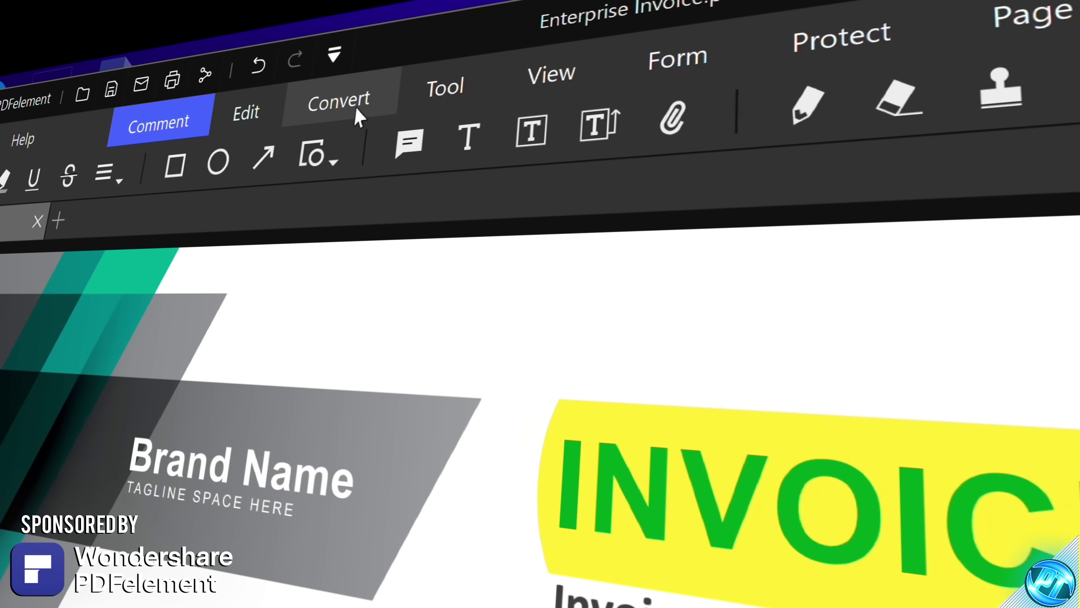
click(383, 35)
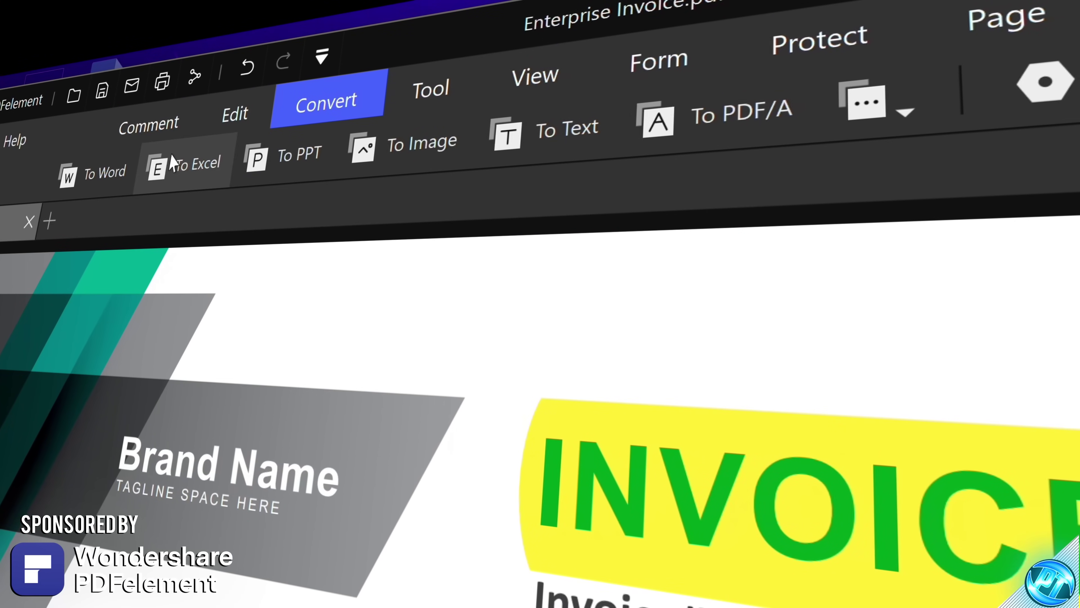
click(96, 97)
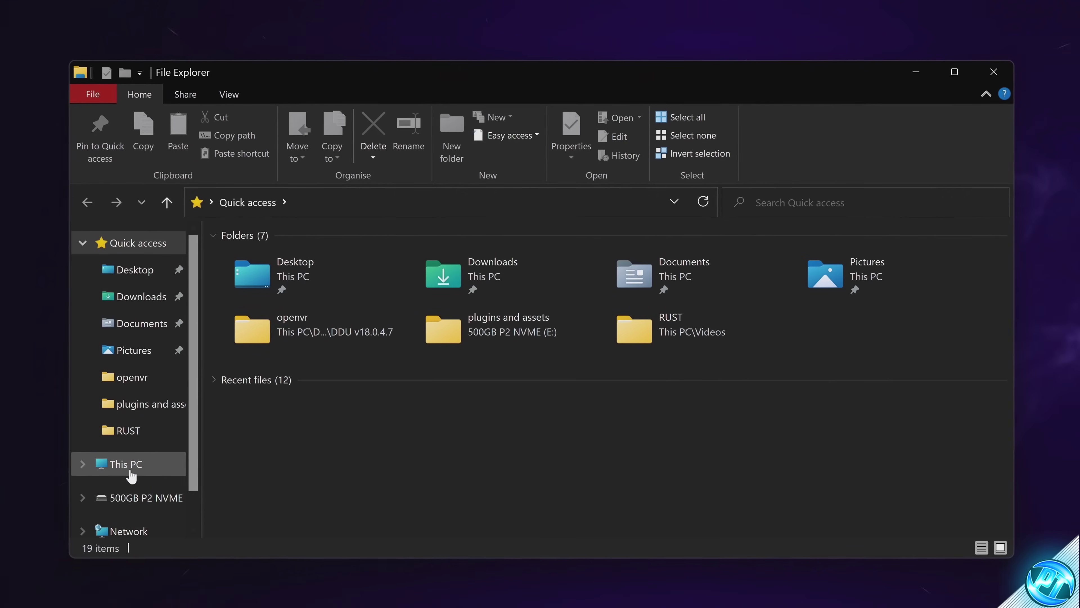
Show the drives under This PC, then close File Explorer to return to the desktop.
click(127, 466)
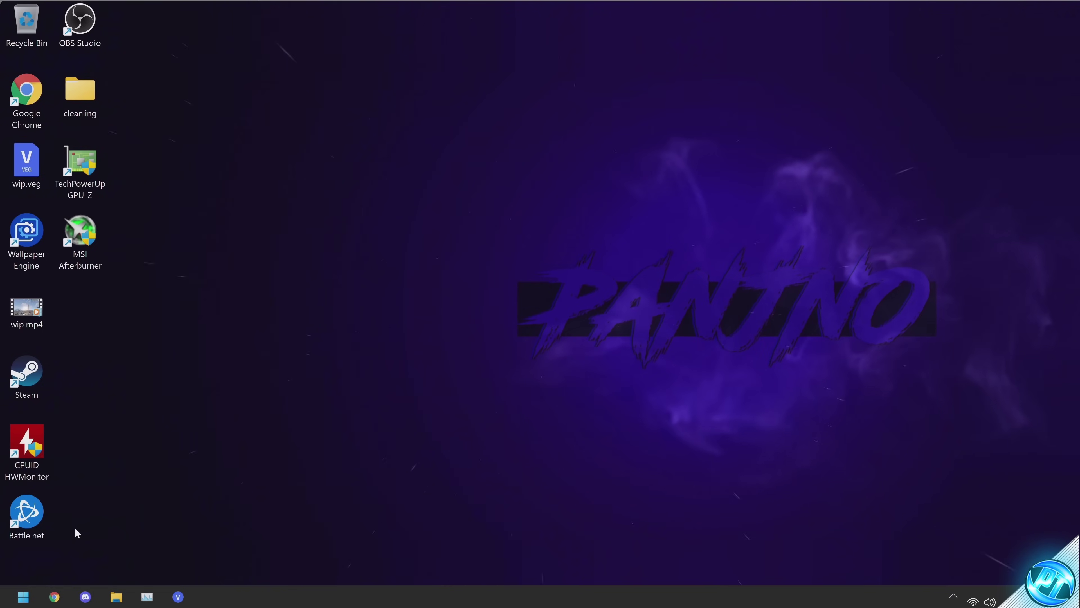
Open the user's %temp% folder from the Start menu.
click(26, 594)
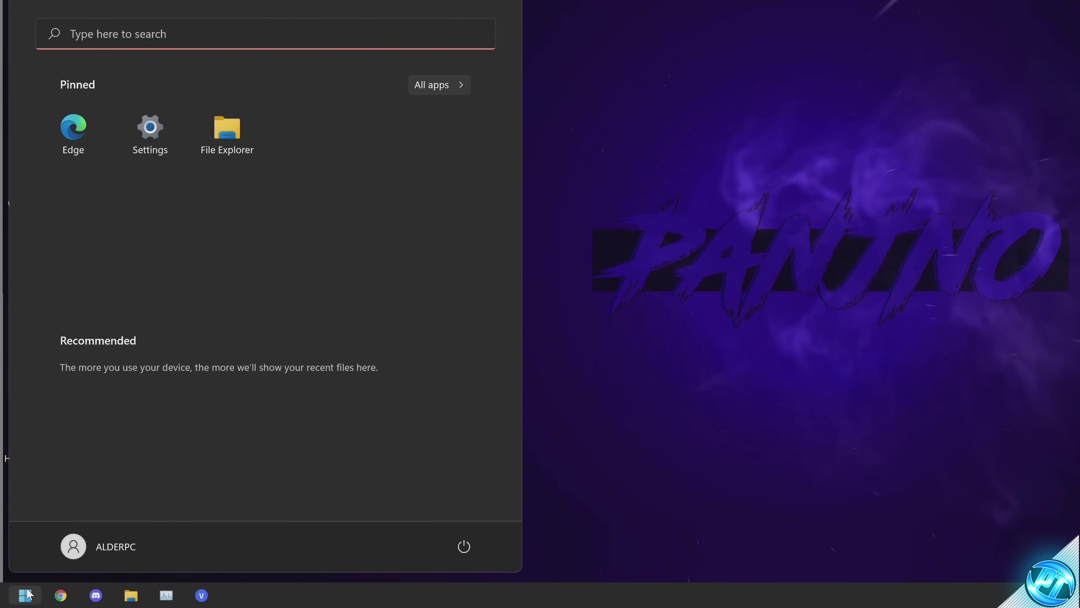
text(%)
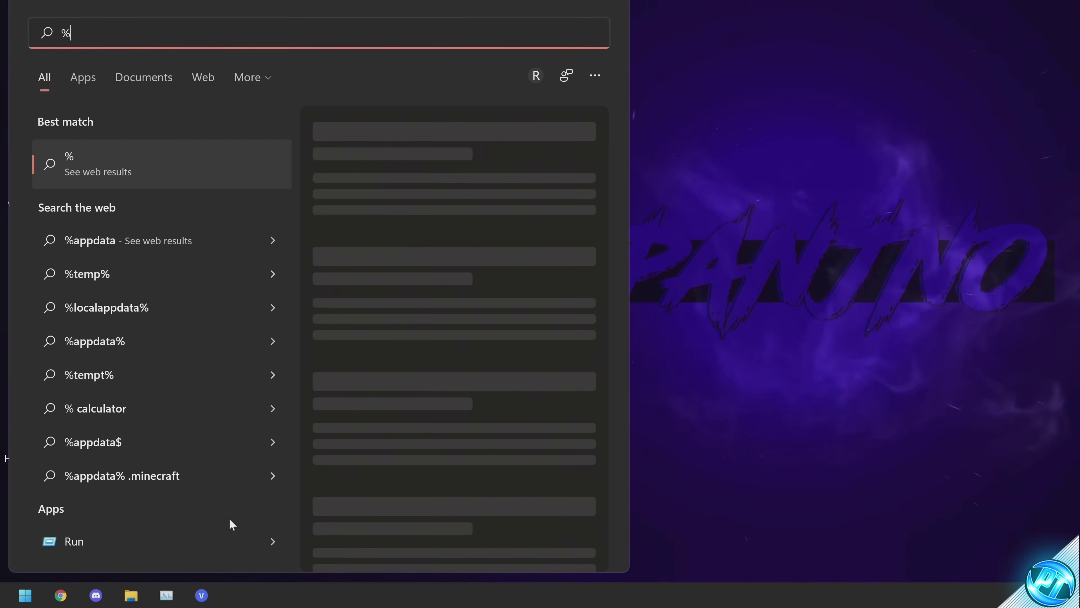
text(temp%)
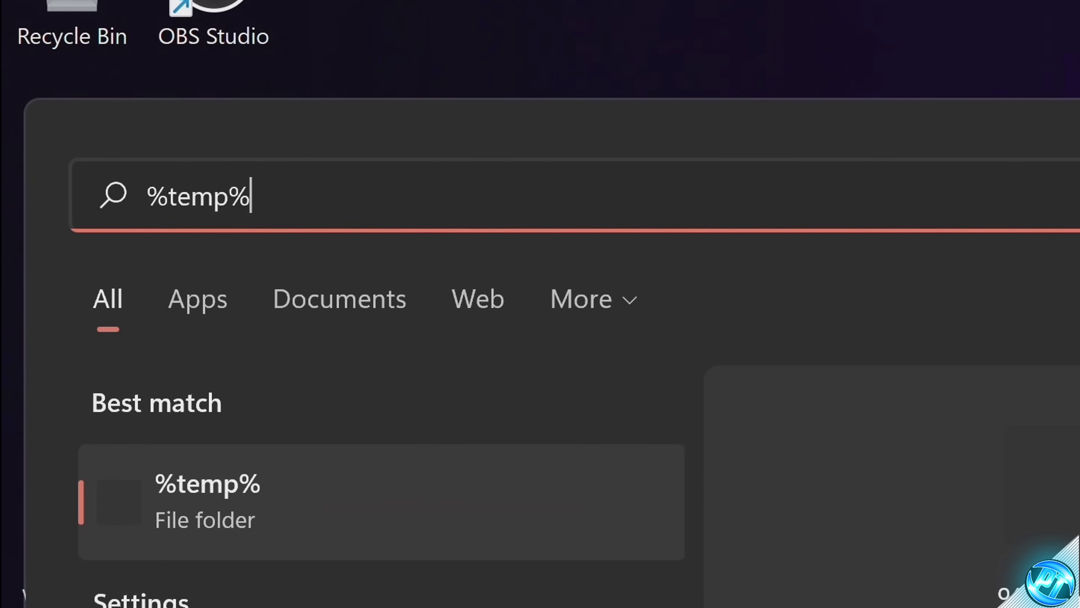
key(Return)
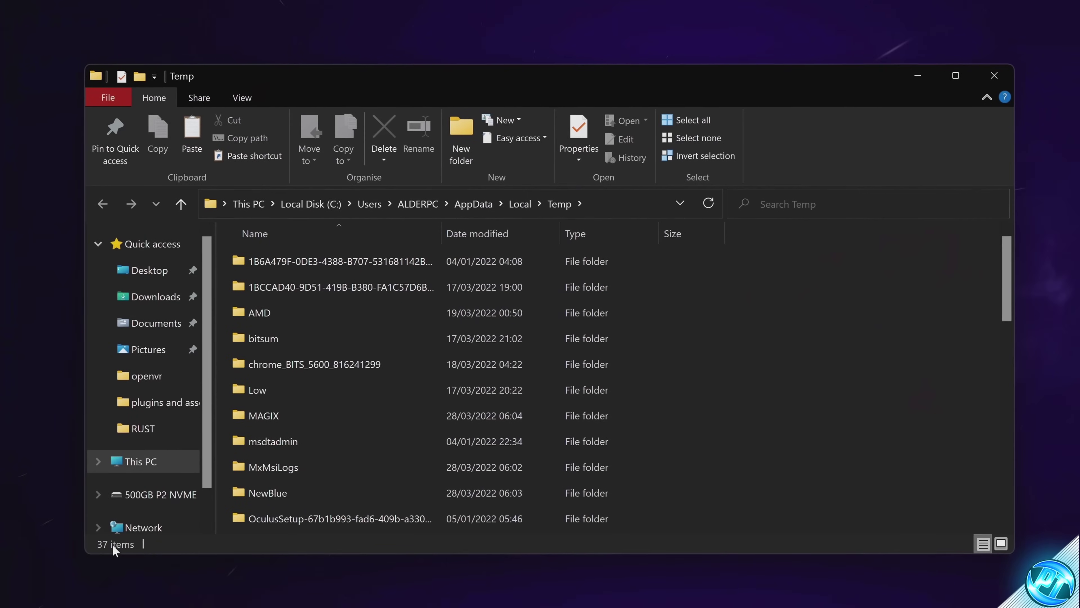
Delete all temp files, skipping the admin-permission folder, and close the window.
drag(226, 258, 373, 532)
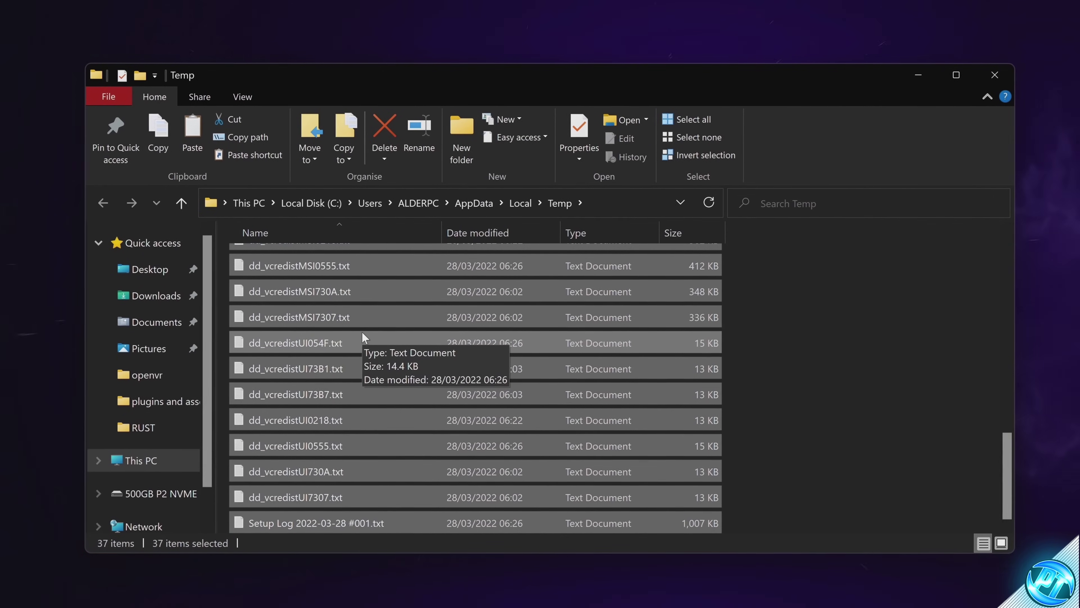
right_click(361, 342)
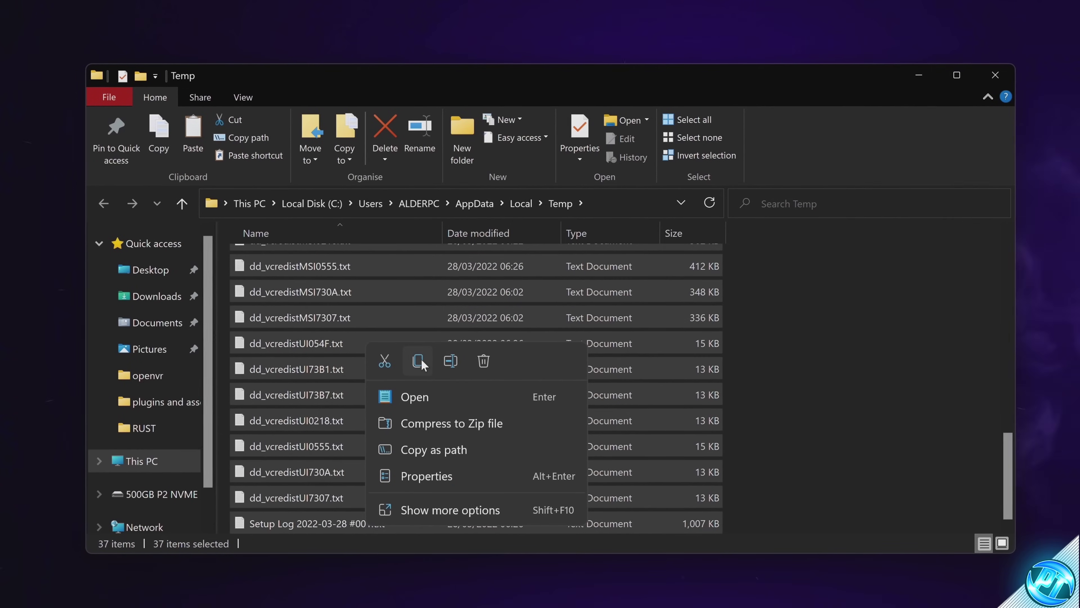
click(484, 365)
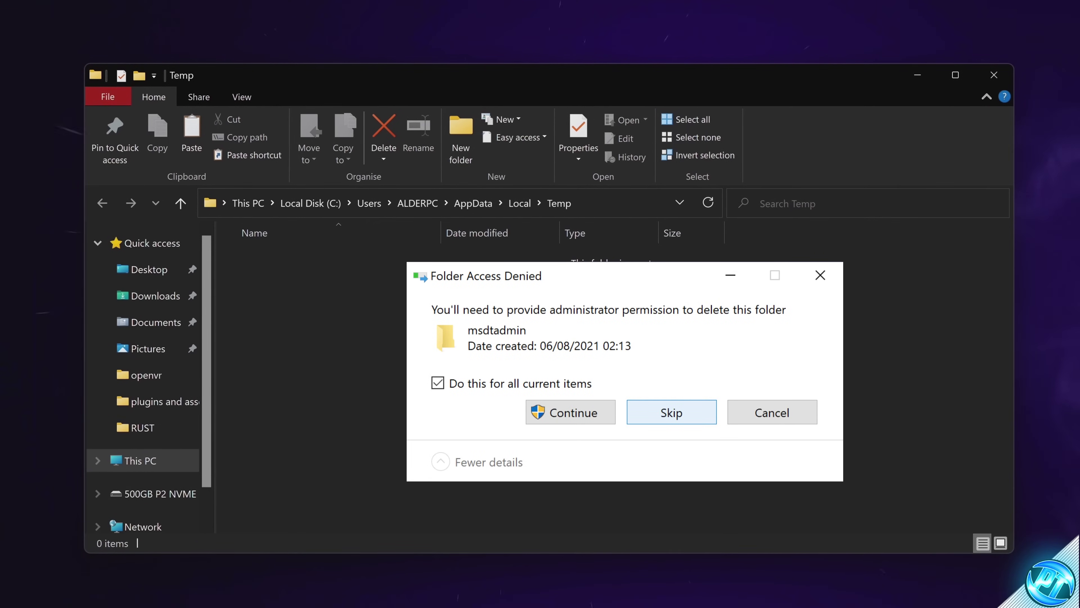
click(671, 412)
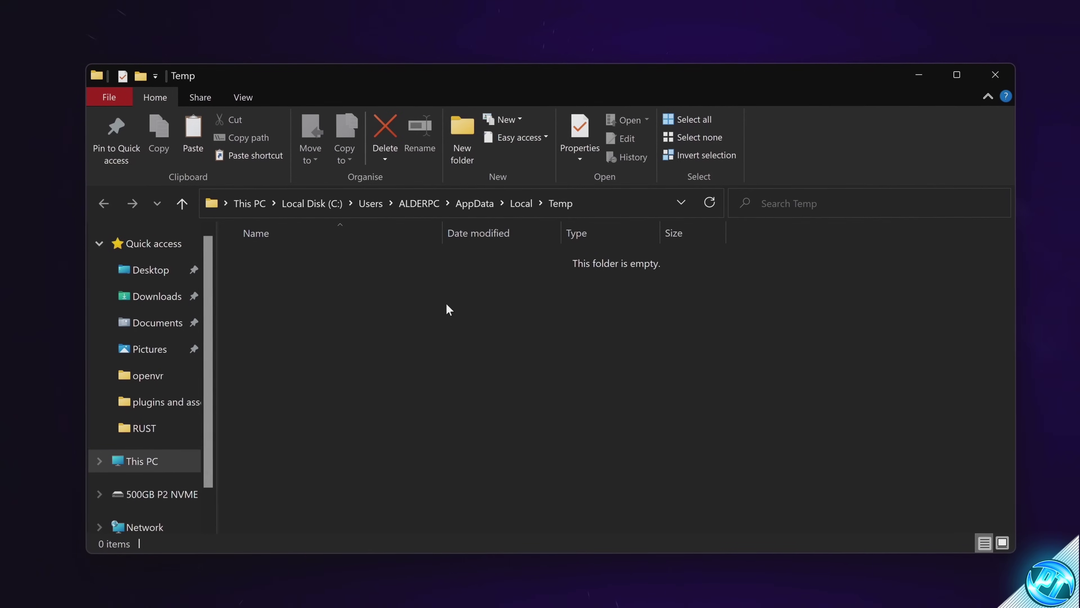
click(982, 78)
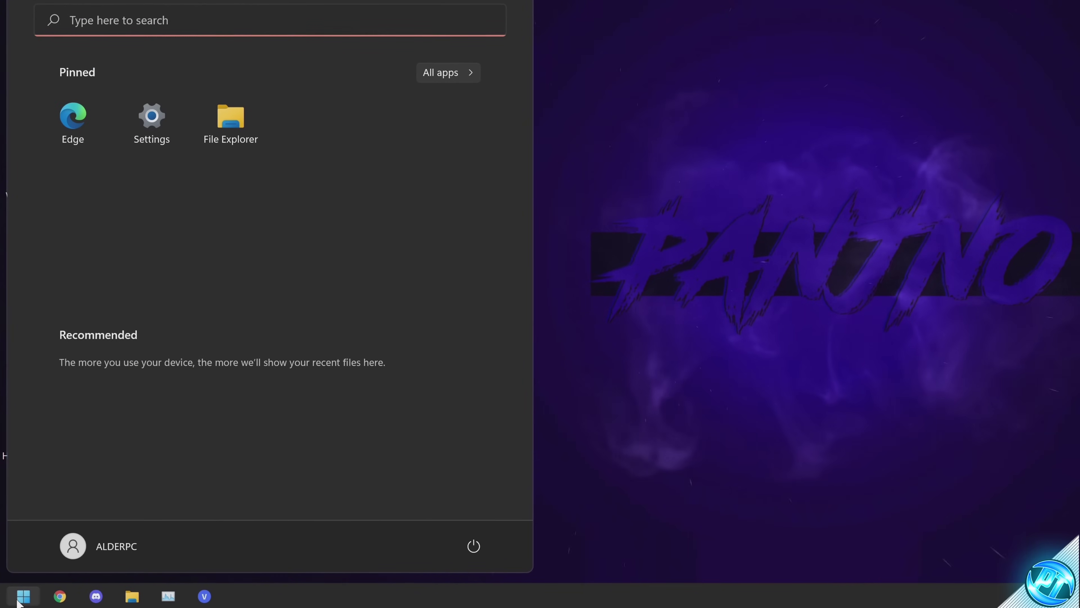
Open C:\Windows\Temp through Run and delete all 10 items in it.
text(run)
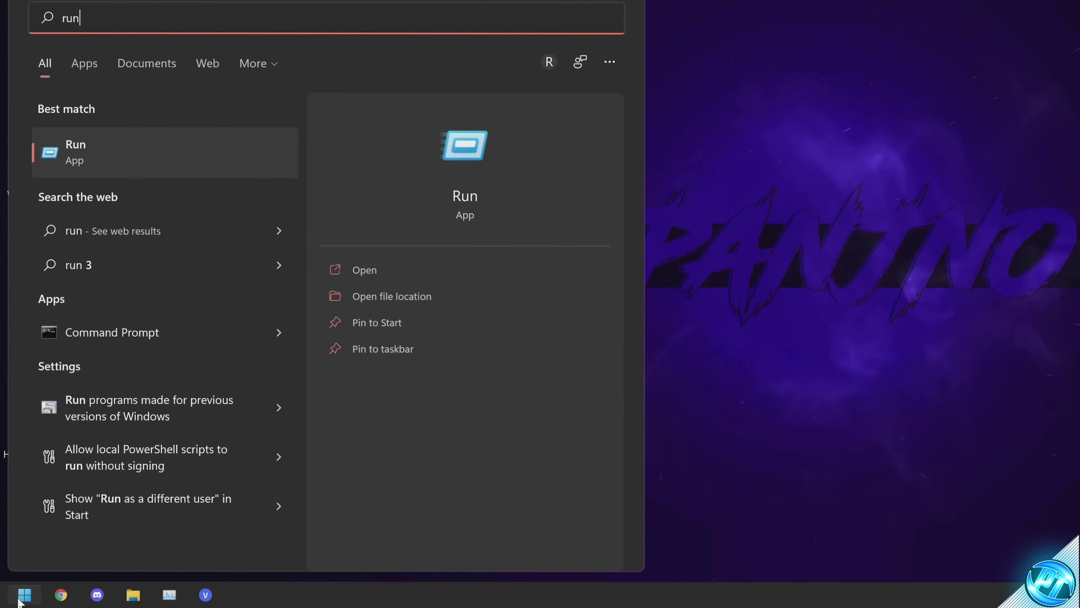
key(Return)
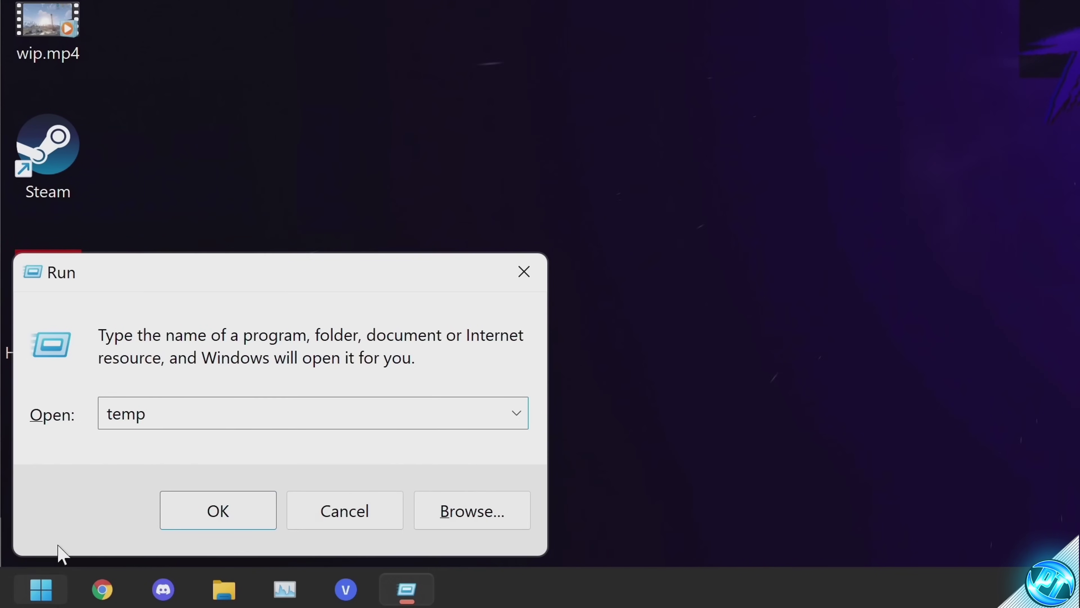
click(213, 510)
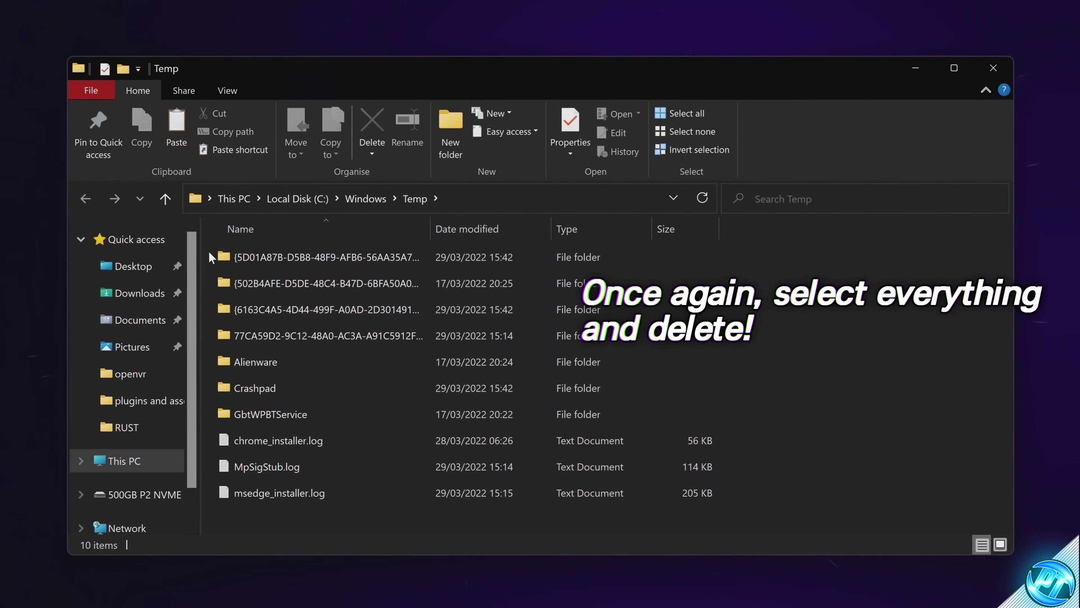
drag(208, 251, 314, 534)
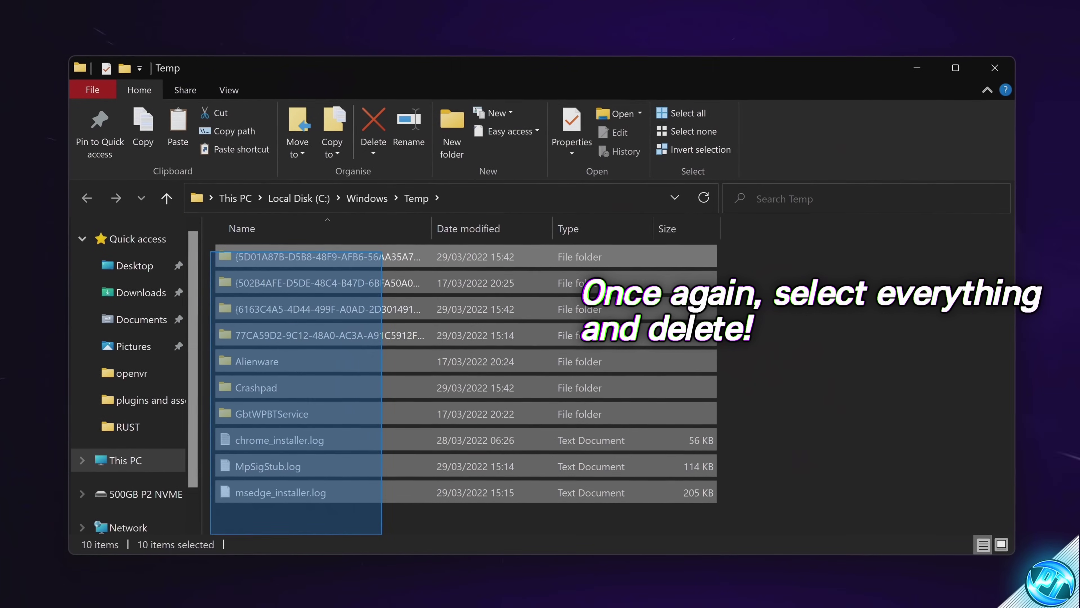
right_click(360, 439)
click(484, 452)
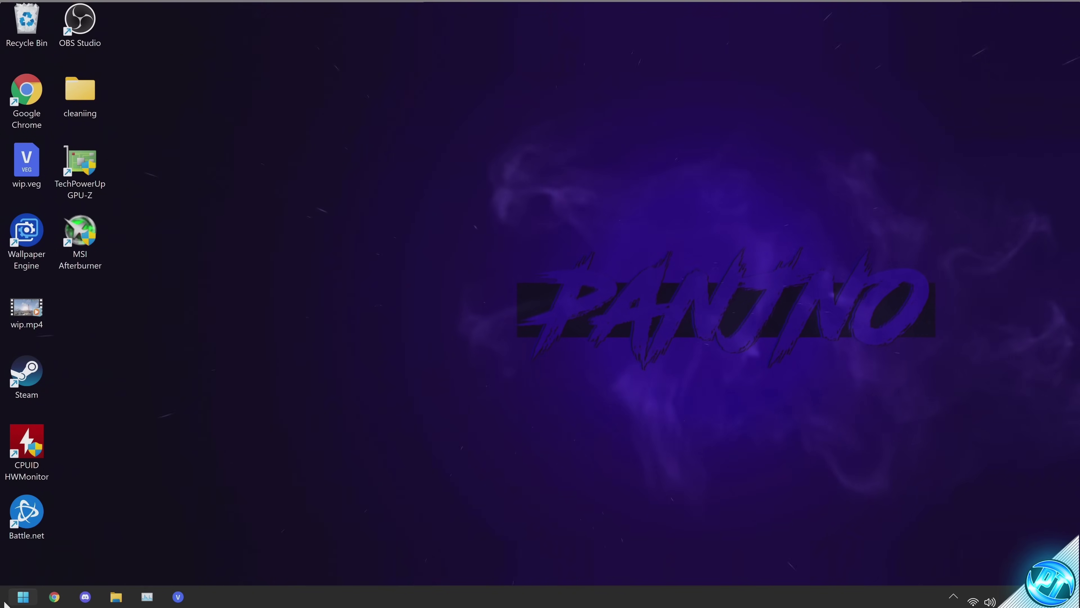
Launch Run from Start search and open the prefetch folder, bringing up its permission prompt.
key(super)
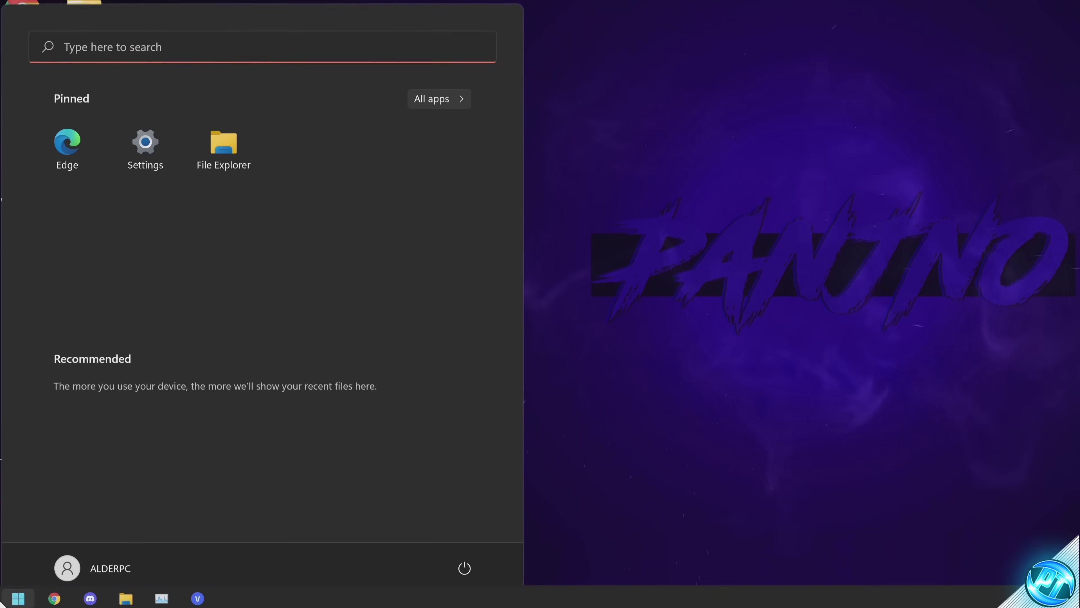
text(run)
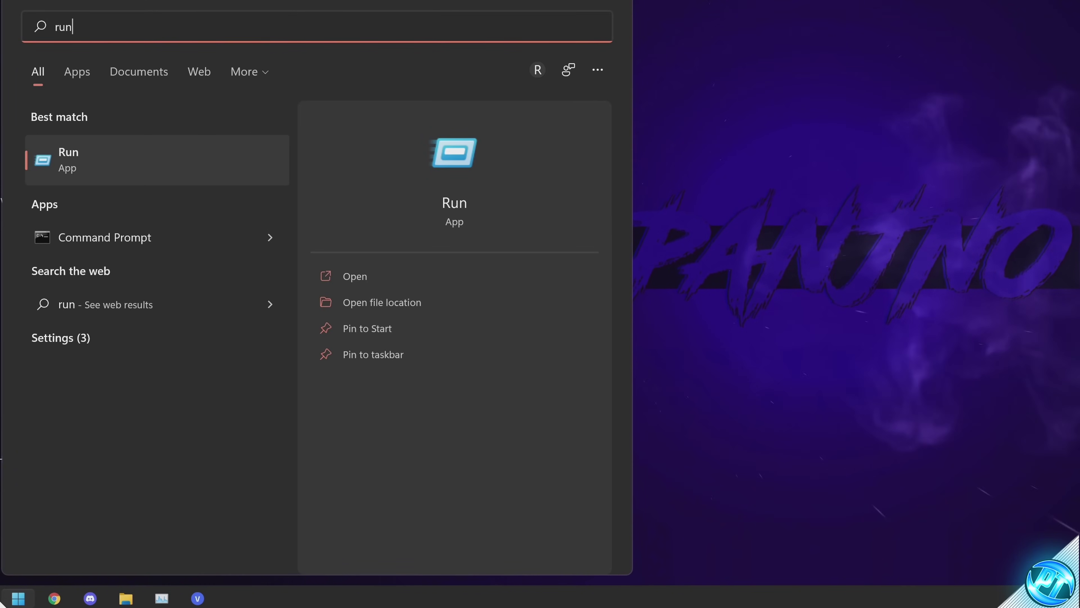
key(Return)
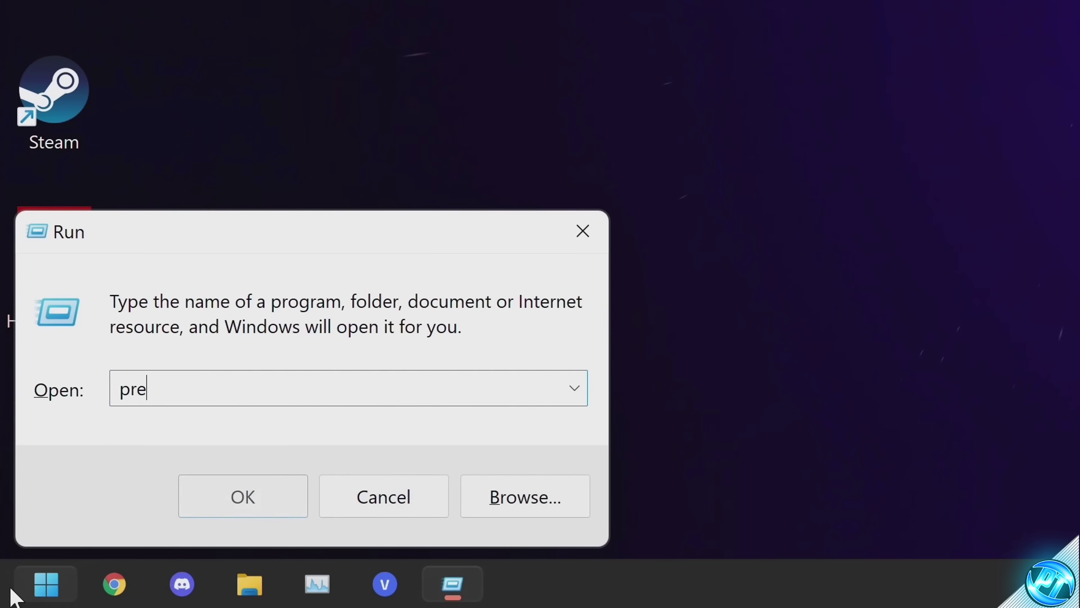
key(Return)
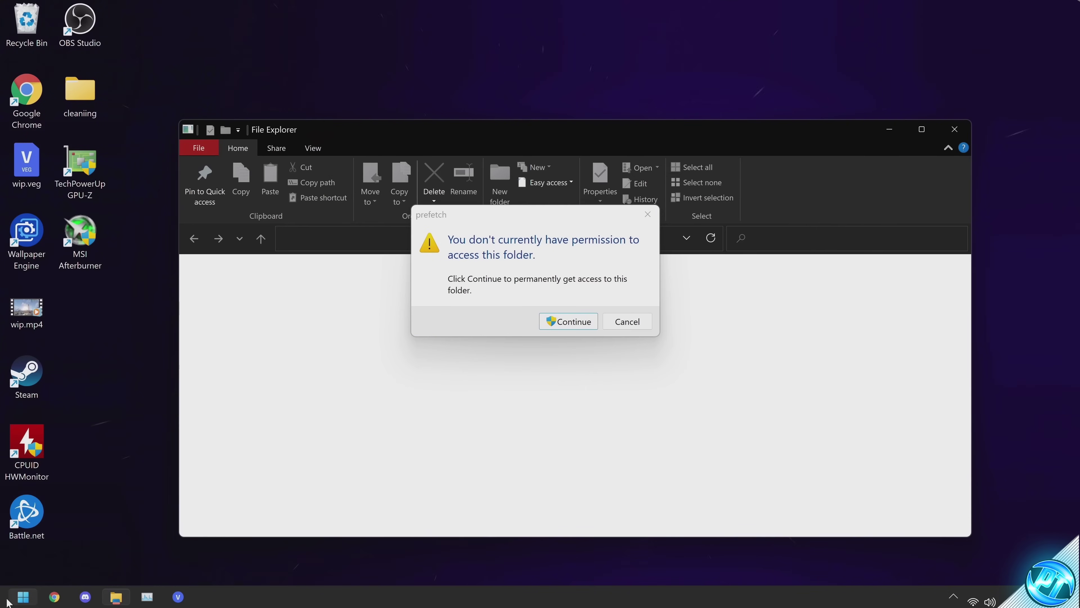
Grant access to the Prefetch folder and delete all its files, skipping those in use.
click(586, 327)
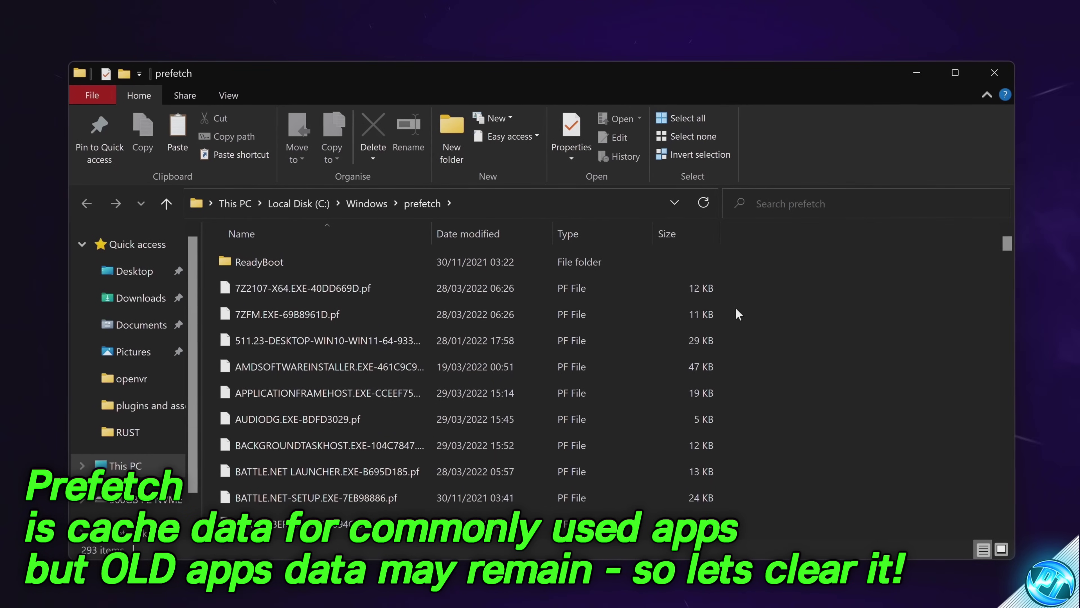
drag(211, 259, 497, 538)
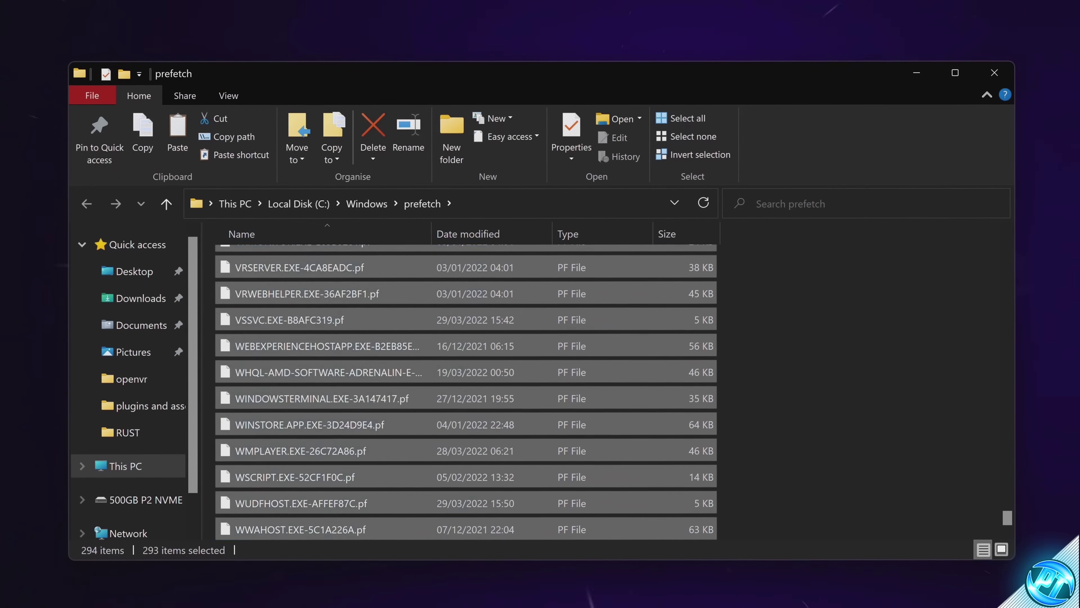
right_click(505, 394)
click(628, 409)
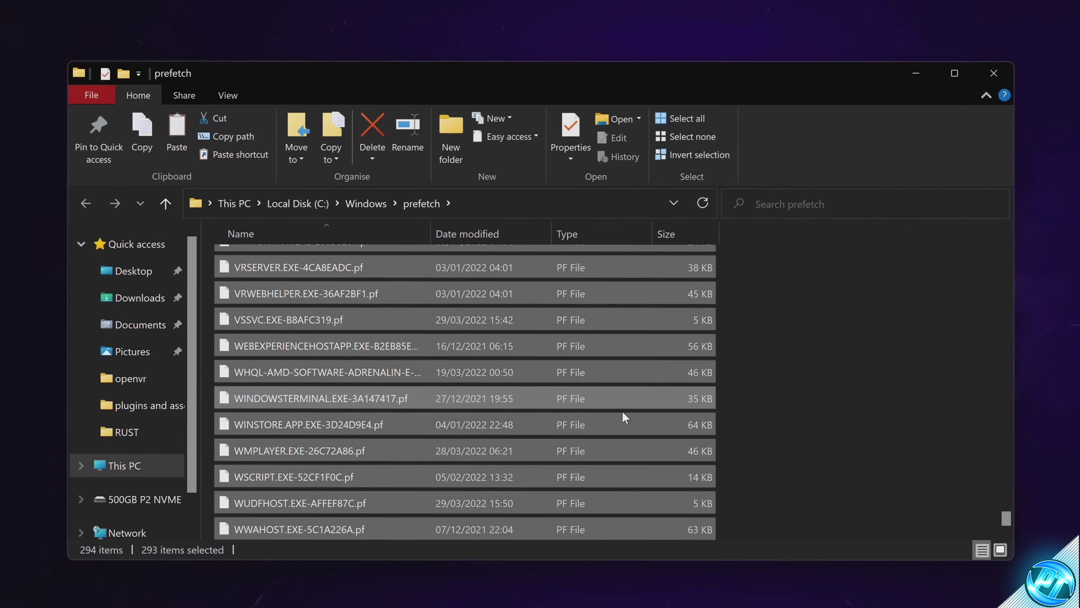
click(415, 336)
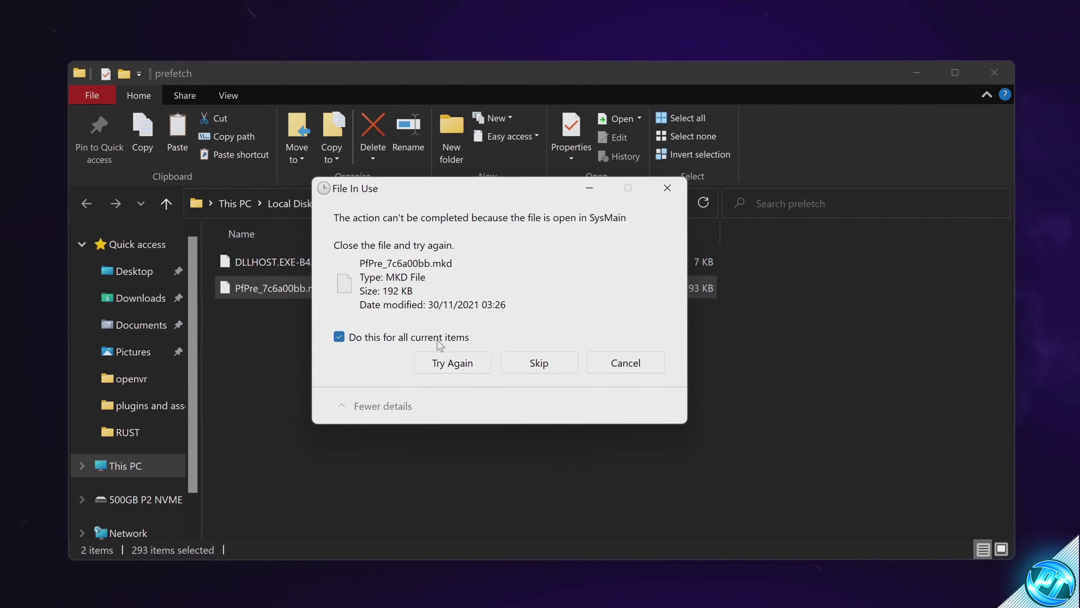
click(518, 363)
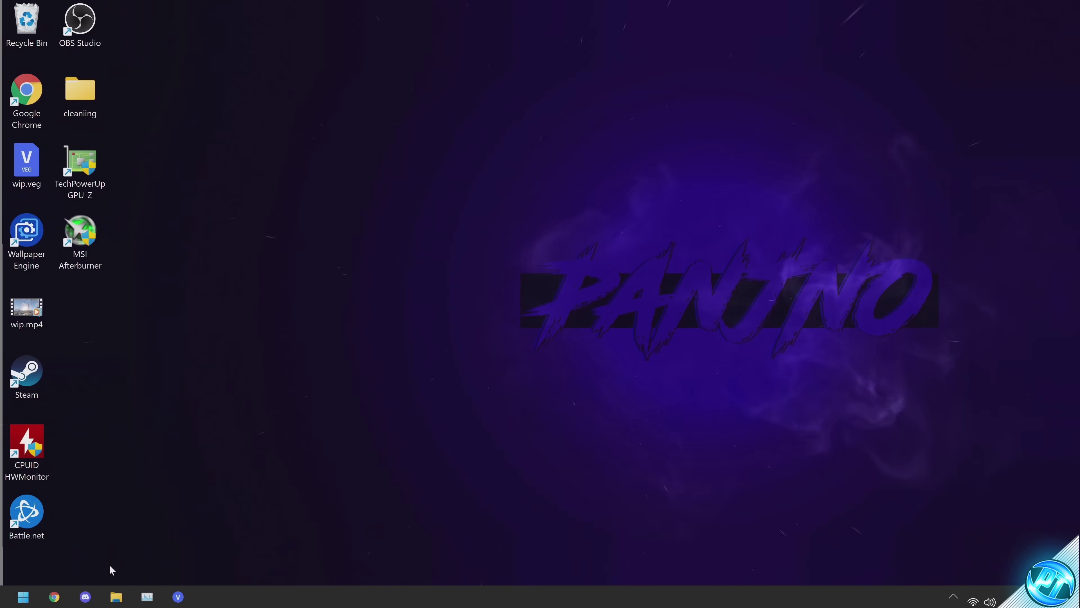
Open Disk Clean-up for Local Disk (C:) from its Properties in This PC.
click(126, 596)
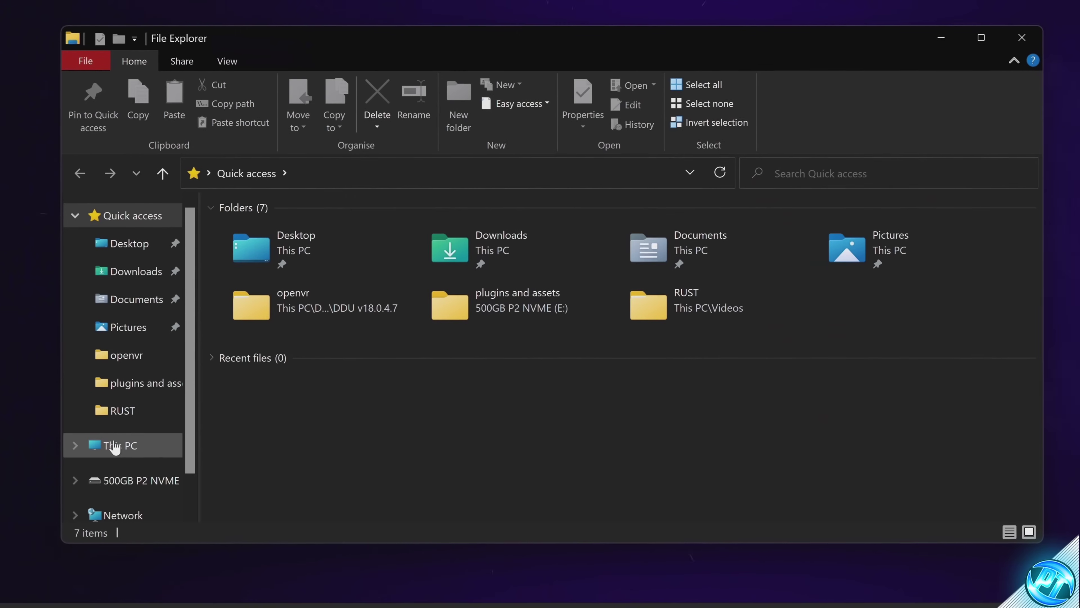
click(121, 446)
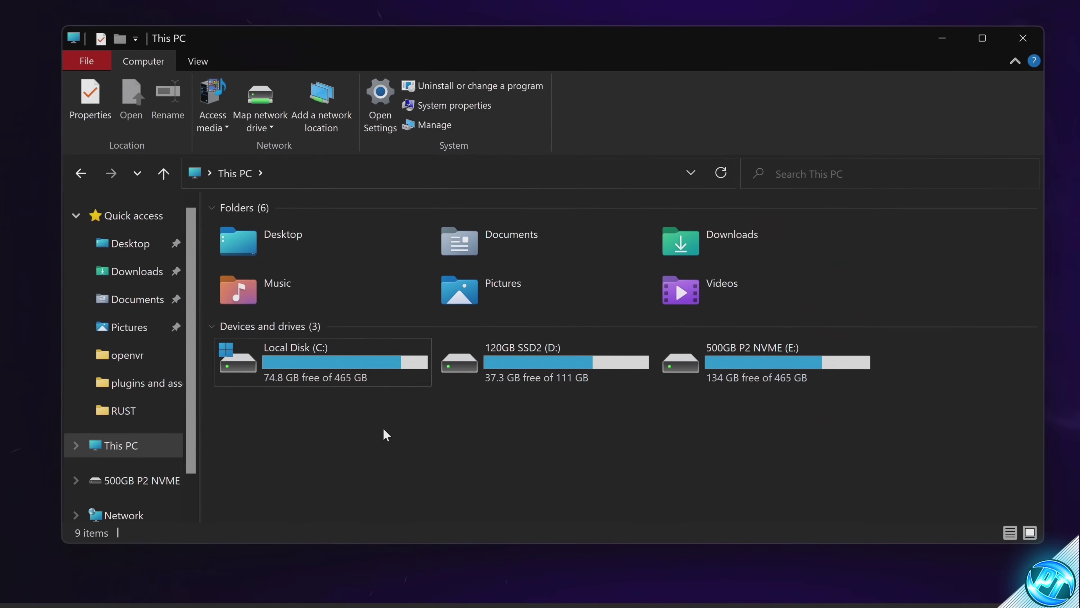
click(350, 366)
right_click(349, 365)
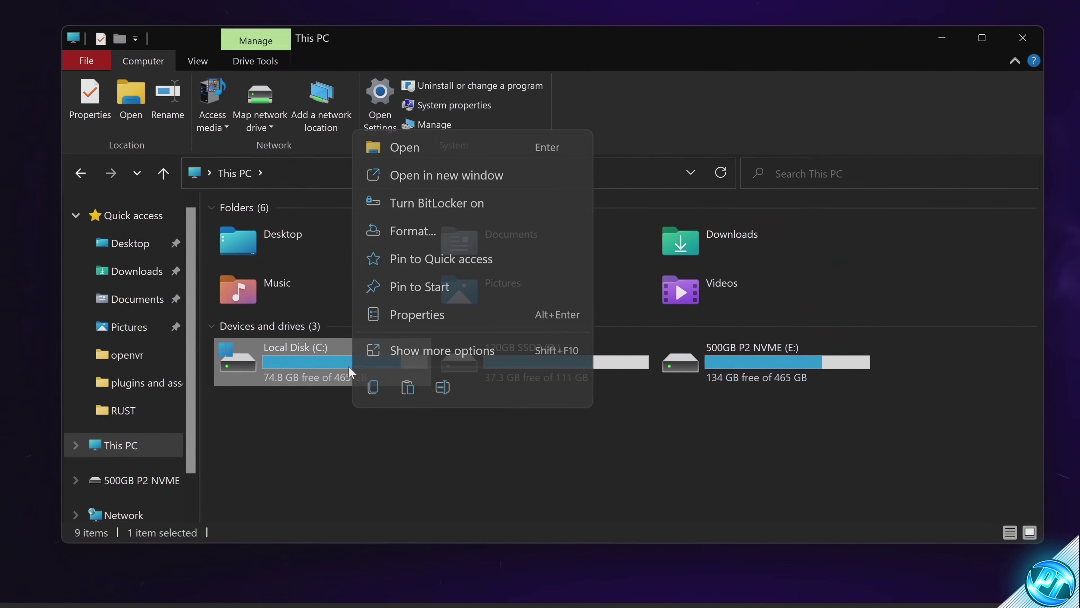
click(409, 323)
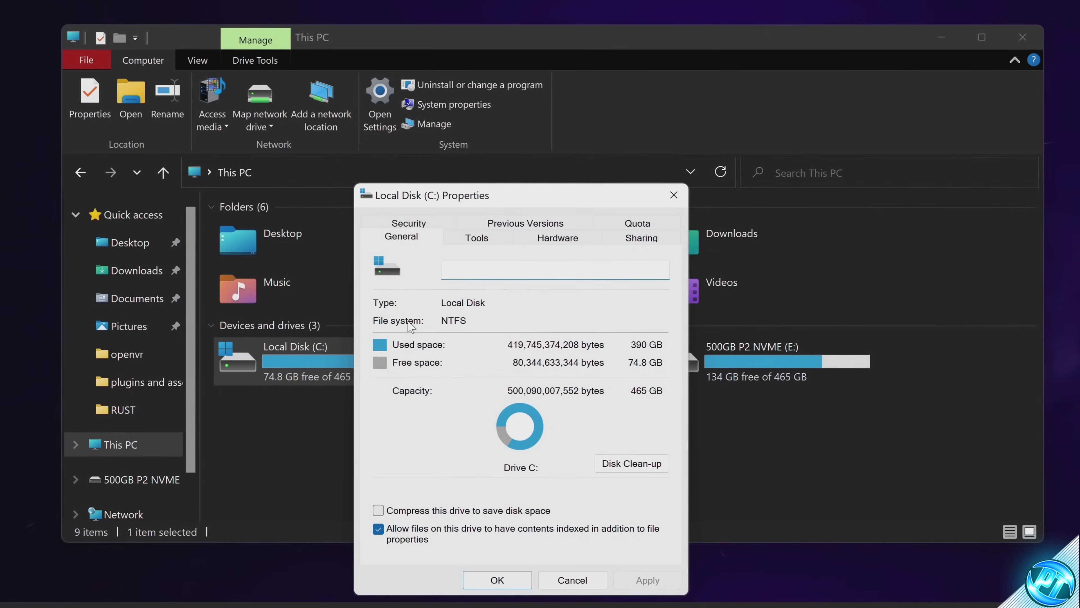
click(623, 464)
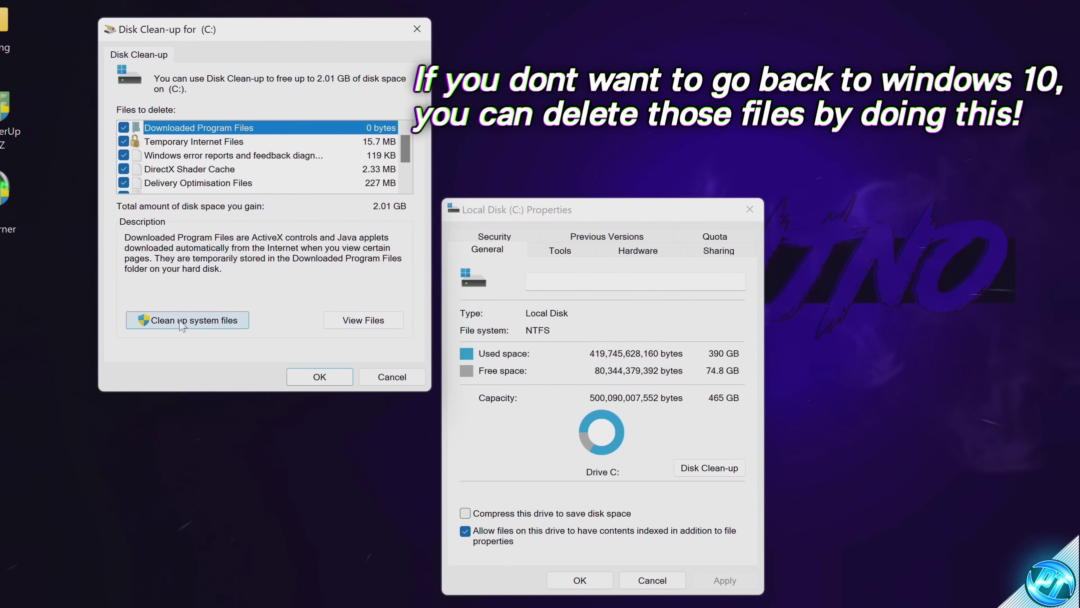
Clean up drive C: with system files and the Recycle Bin included, deleting 6.19 GB.
click(195, 324)
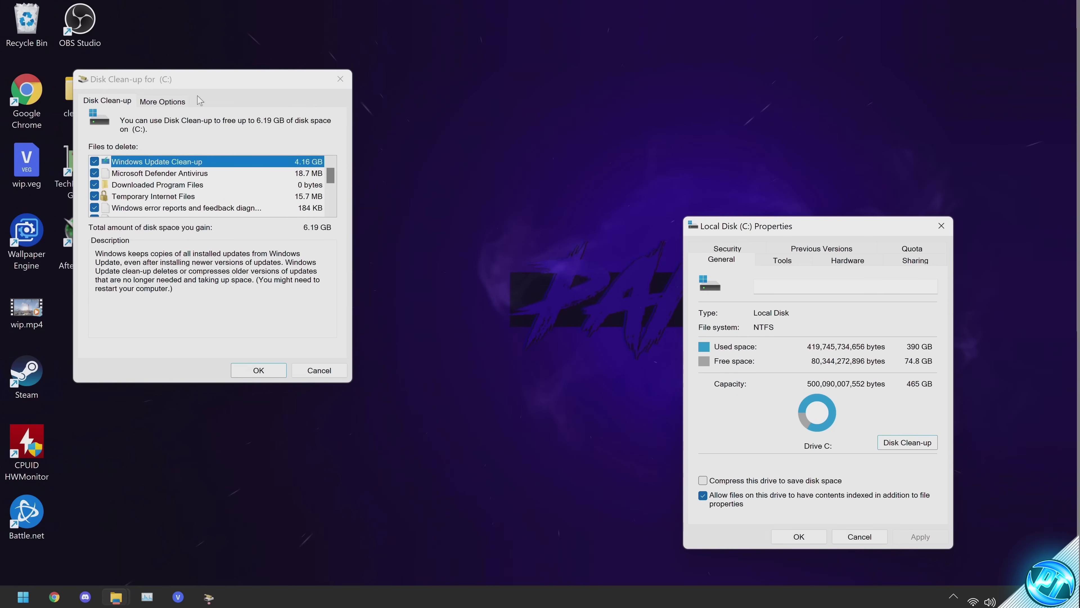
scroll(96, 167, down, 3)
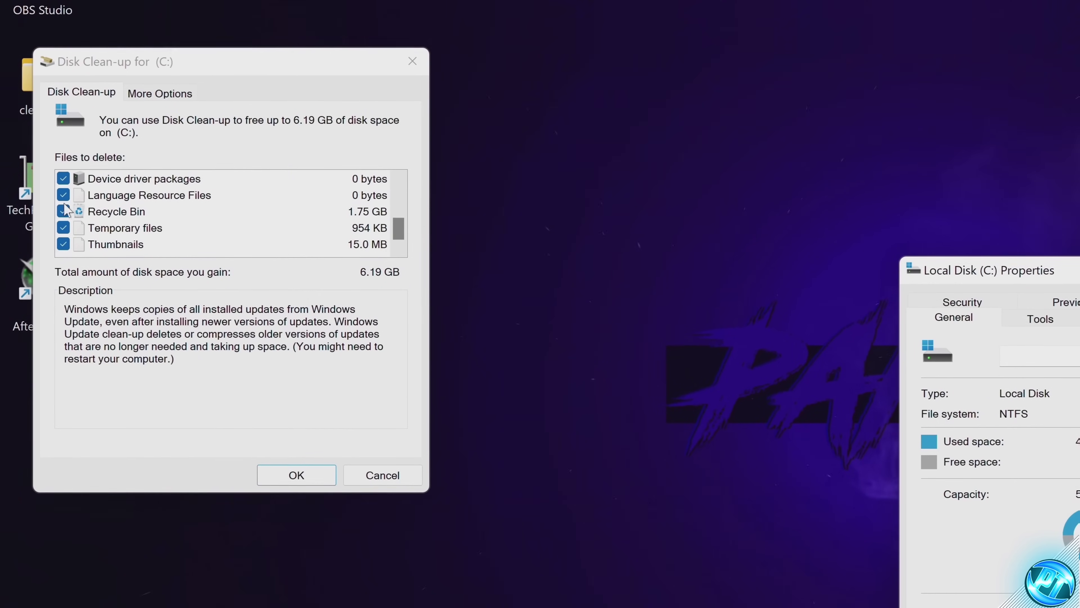
scroll(65, 234, up, 3)
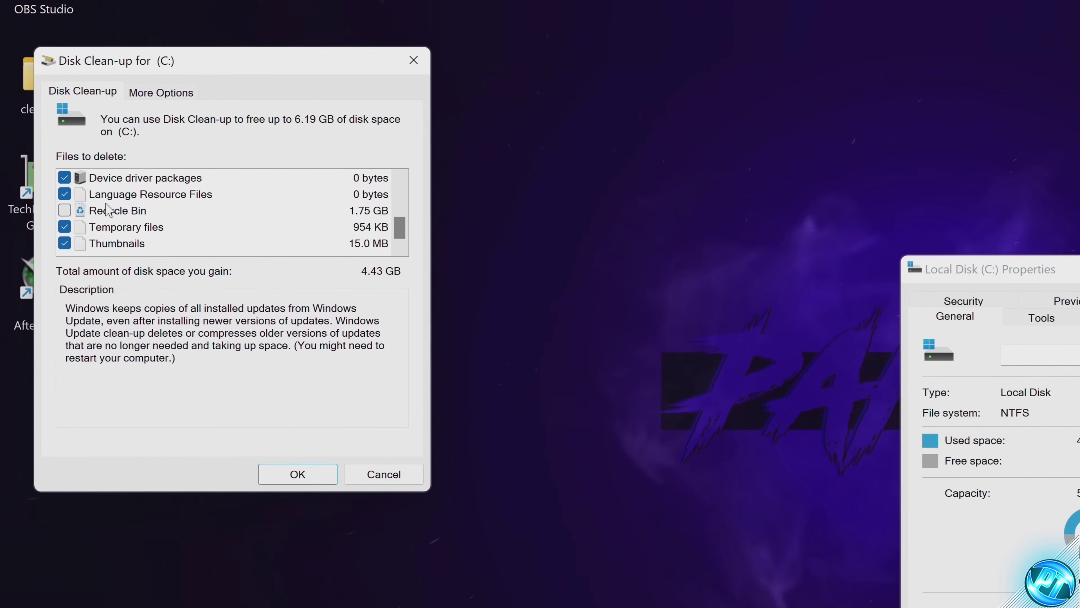
click(65, 210)
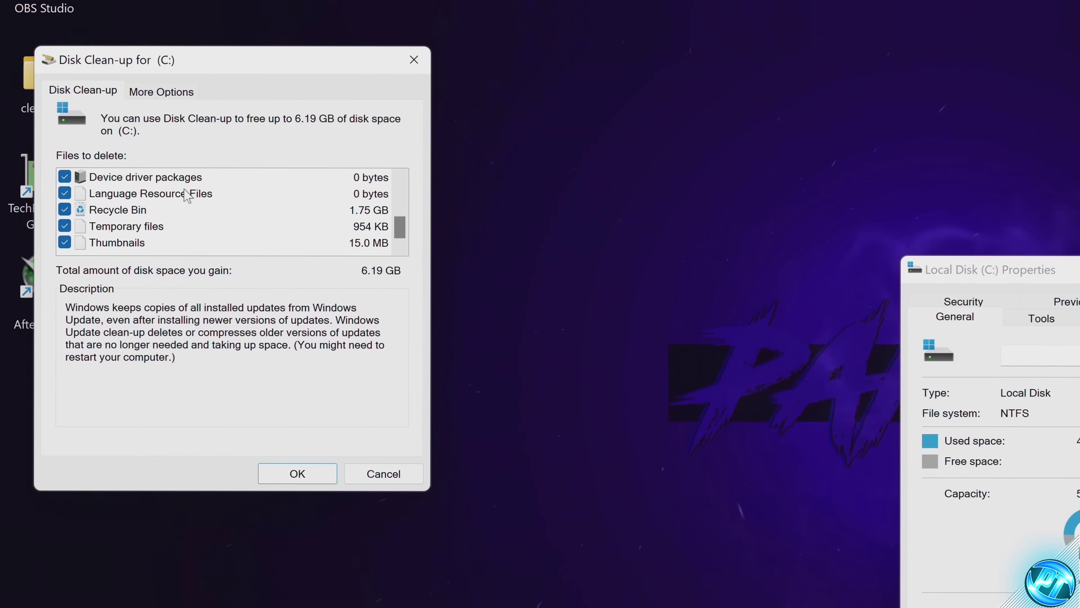
click(310, 481)
click(716, 379)
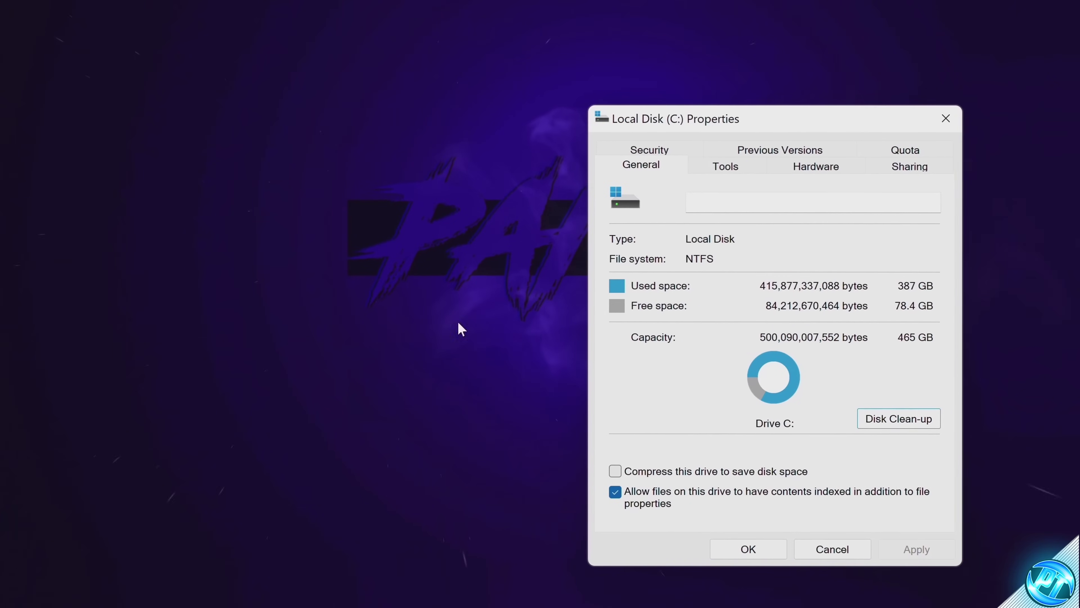
Close the C: properties and check drive D: in This PC (37.3 GB free of 111 GB).
click(747, 549)
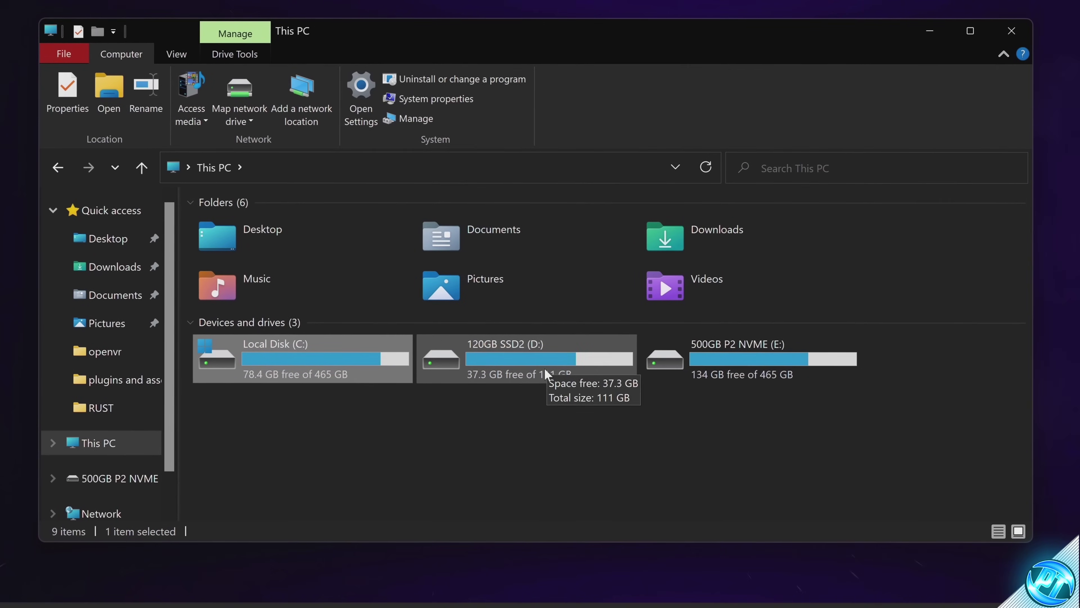
click(410, 413)
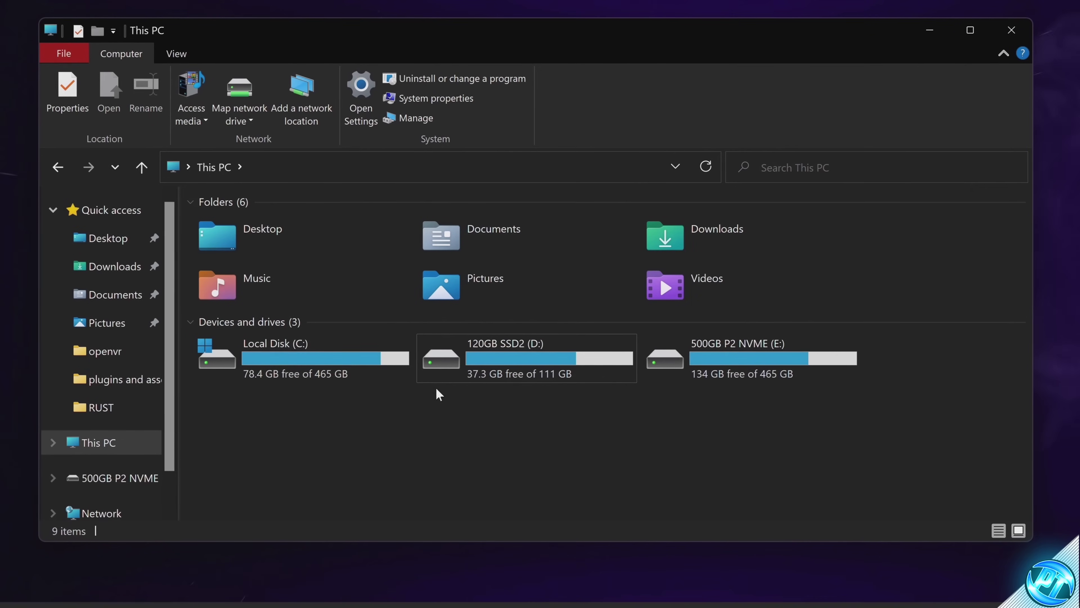
right_click(446, 380)
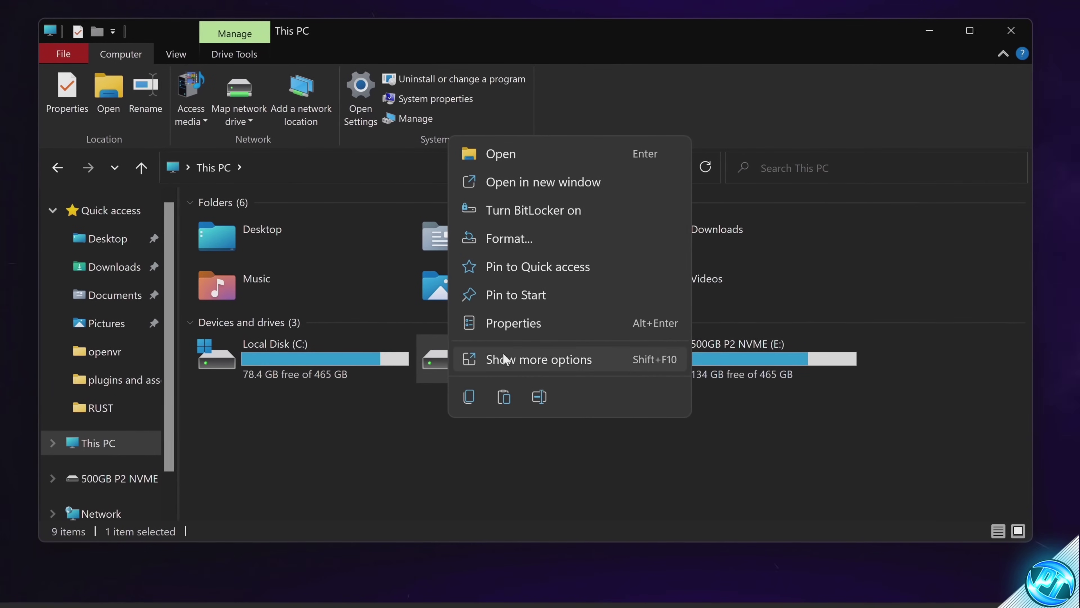
click(504, 329)
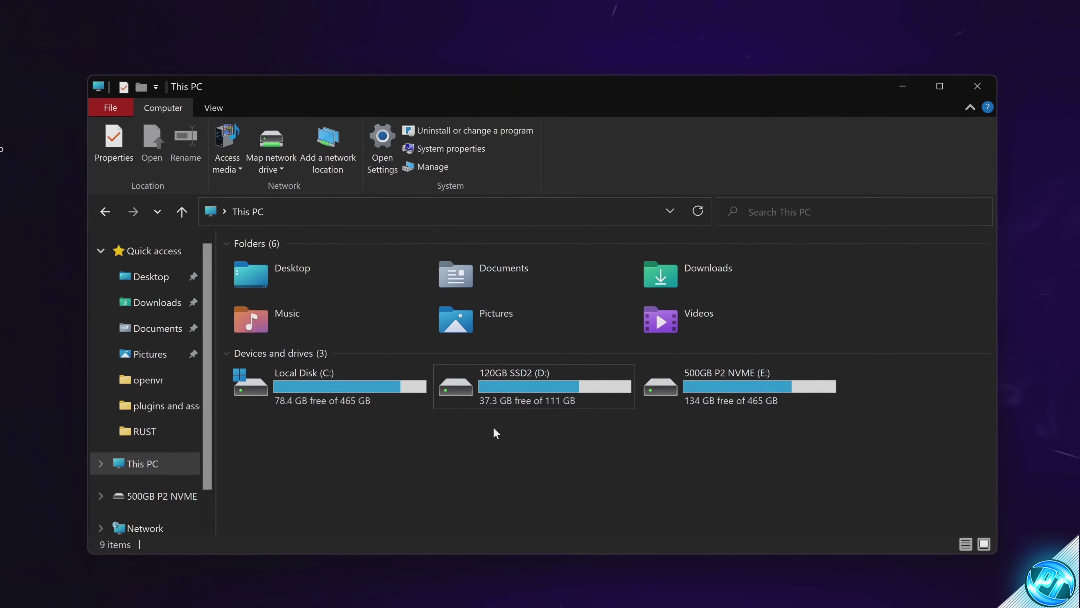
Open Local Disk (C:) and scroll its top-level folders looking for windows.old.
click(336, 395)
double_click(336, 396)
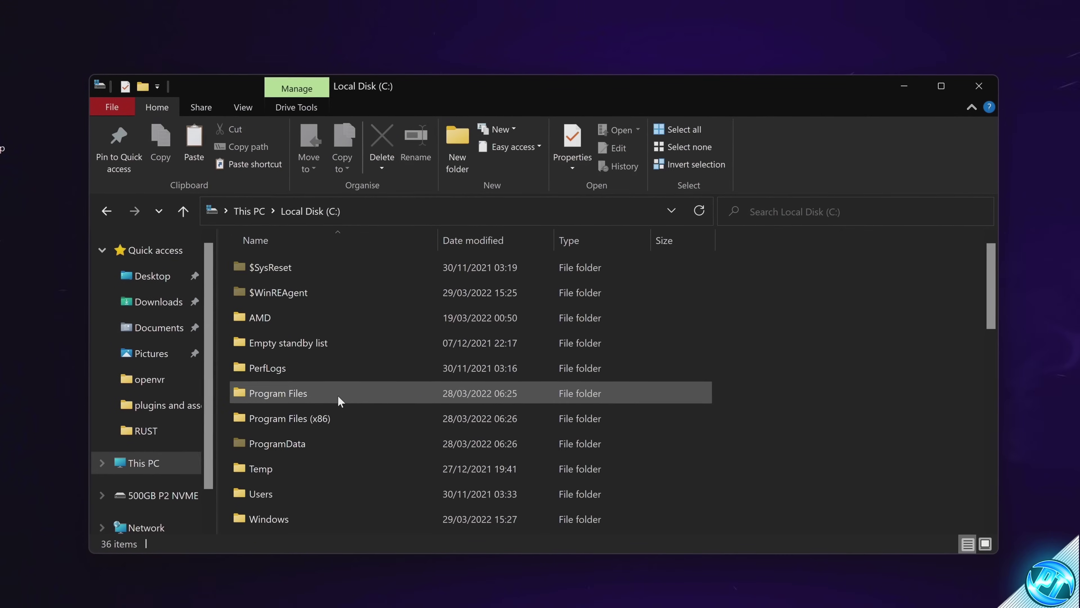
scroll(347, 368, down, 1)
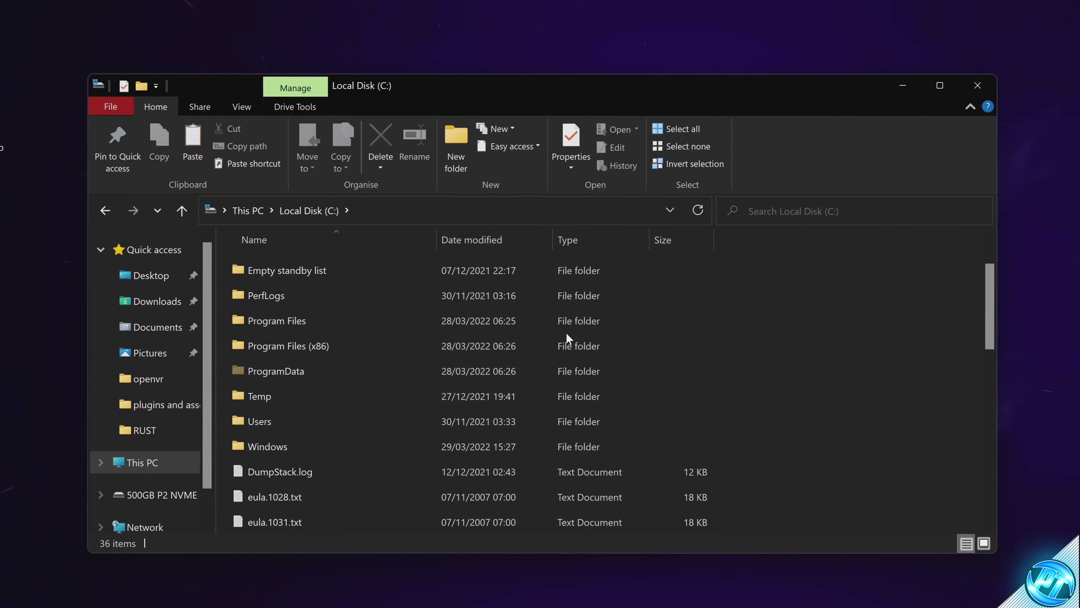
mouse_move(383, 427)
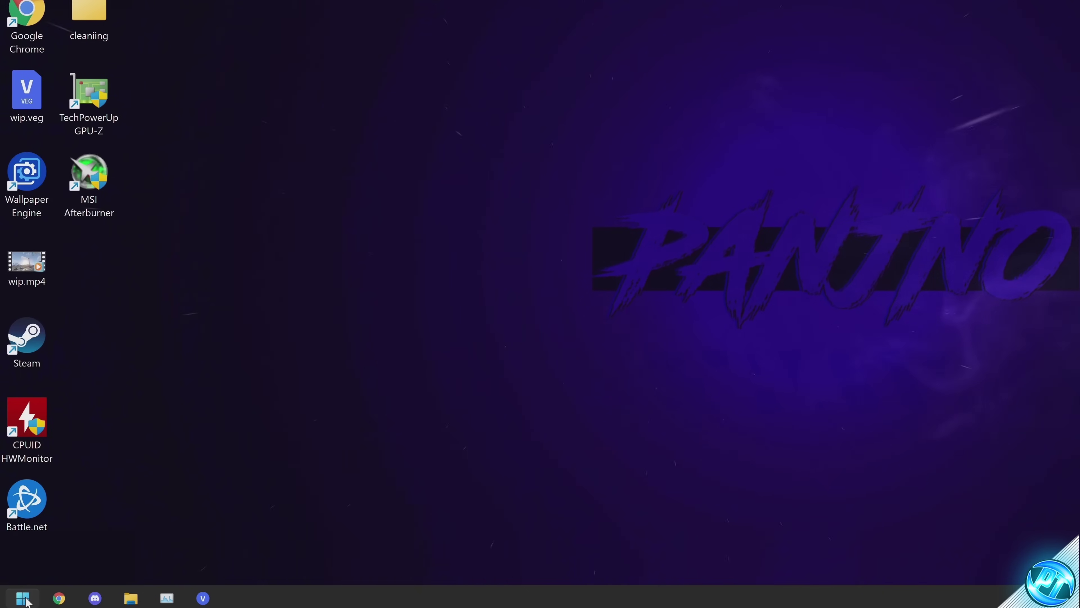
Launch Optimise Drives via a Start search for 'optimise' and optimise drives D: and E:.
click(24, 598)
text(optimise)
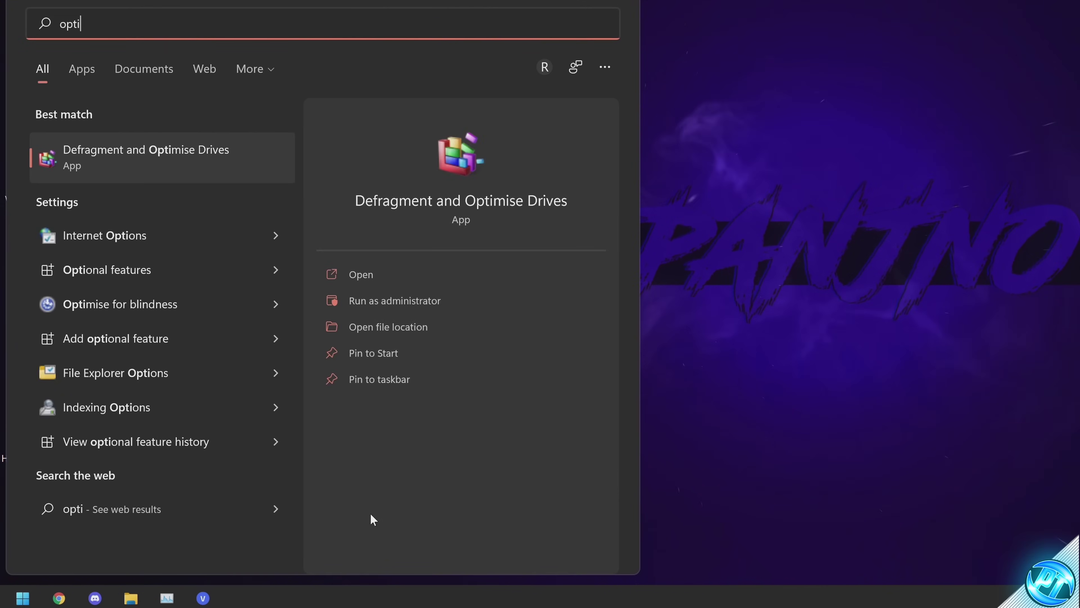
click(133, 158)
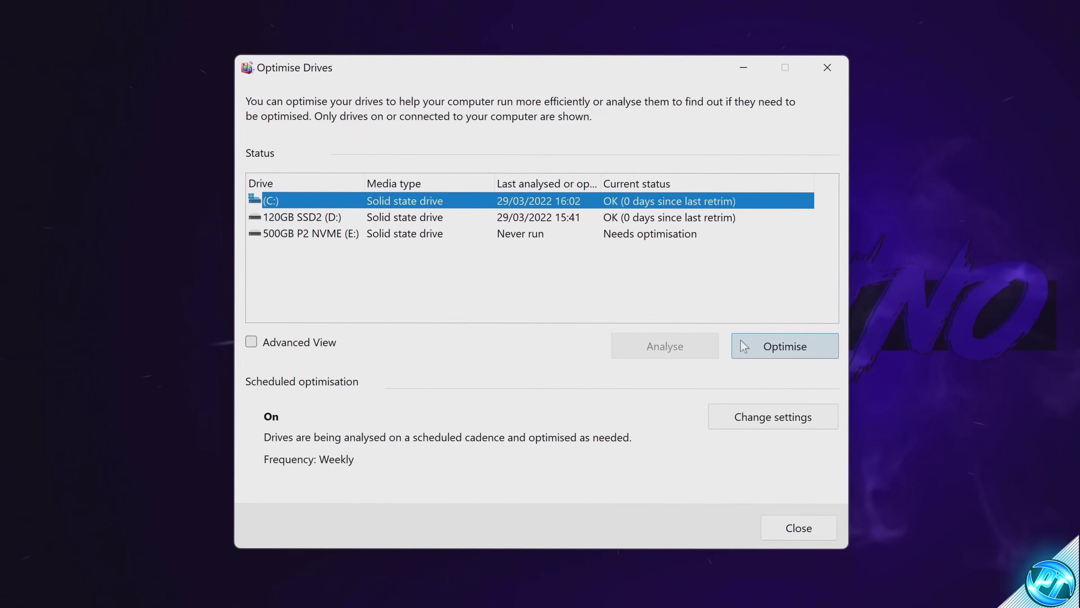
key(Down)
click(780, 345)
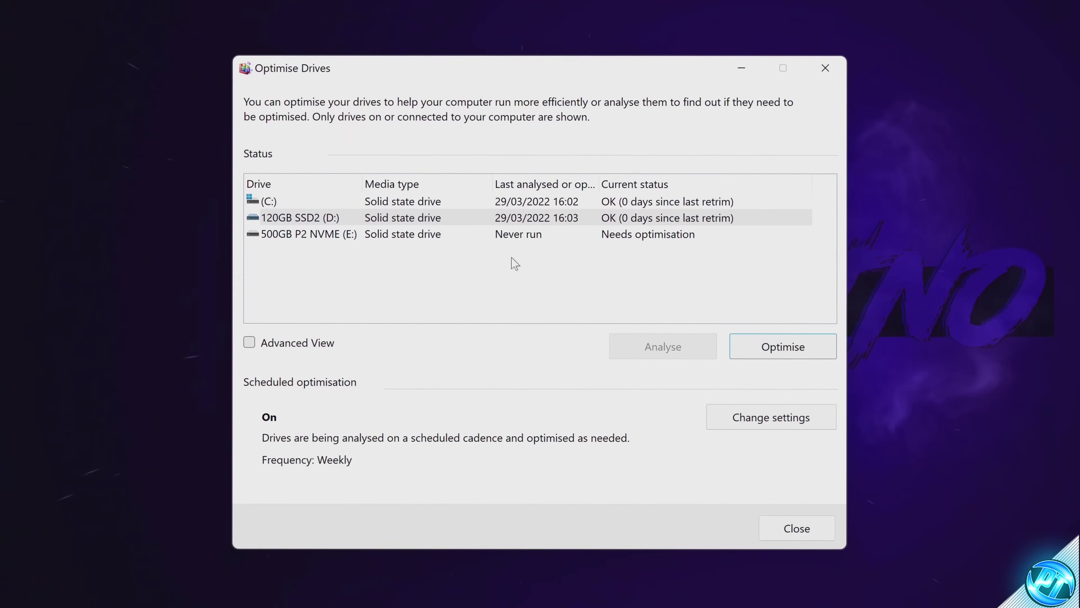
click(502, 236)
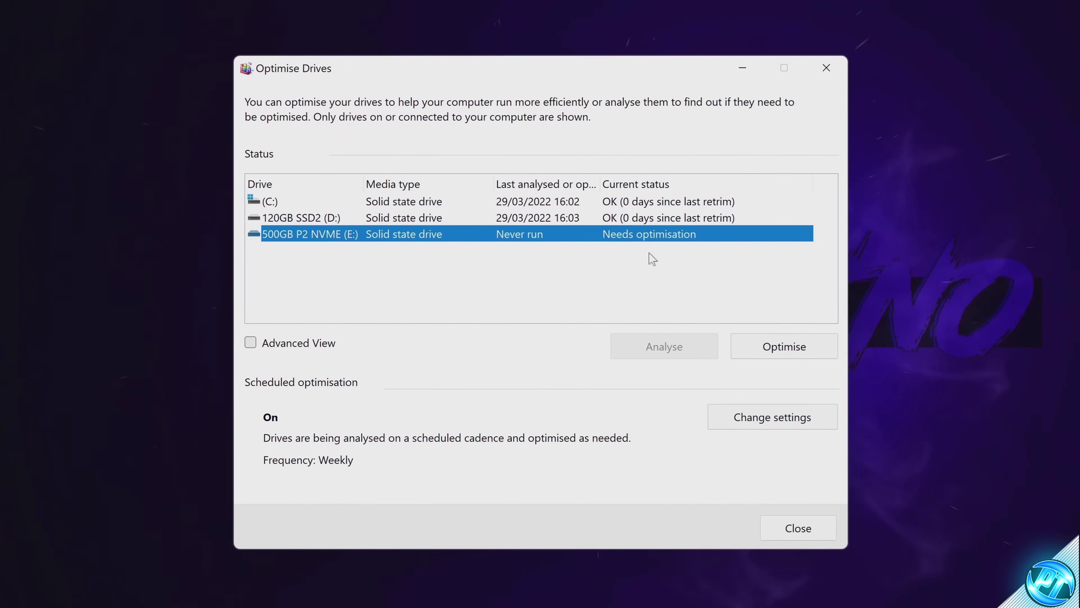
click(779, 346)
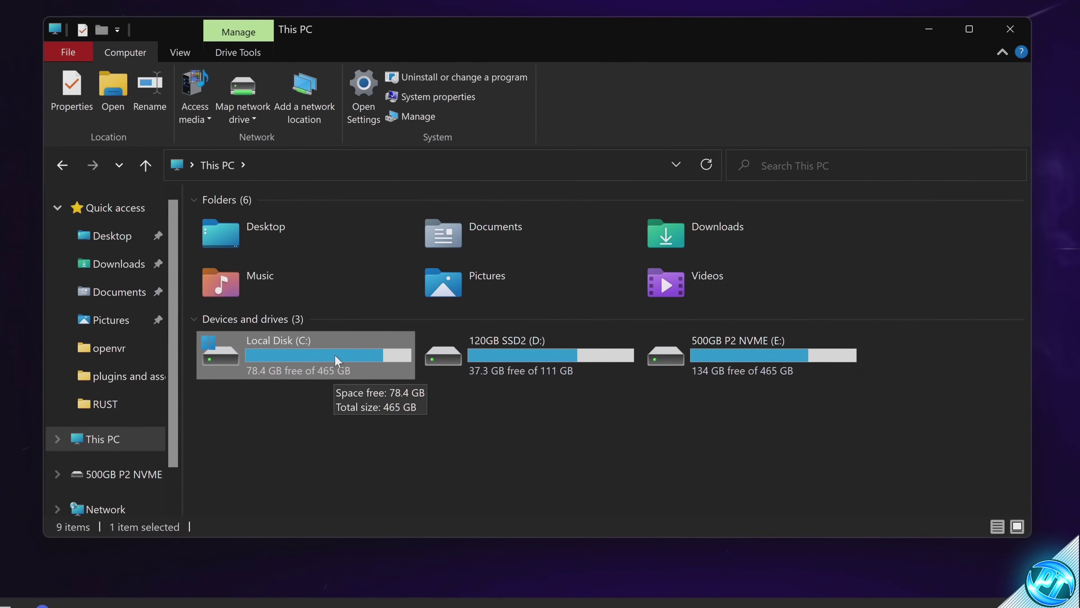
Start an error-checking scan of Local Disk (C:) from its Properties Tools tab.
right_click(338, 356)
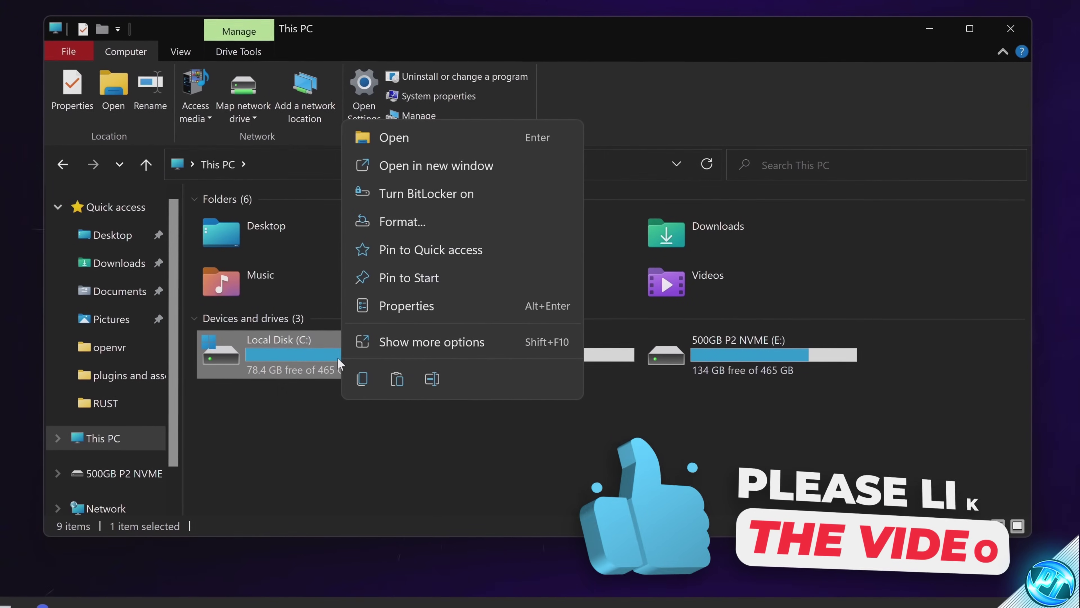
click(395, 309)
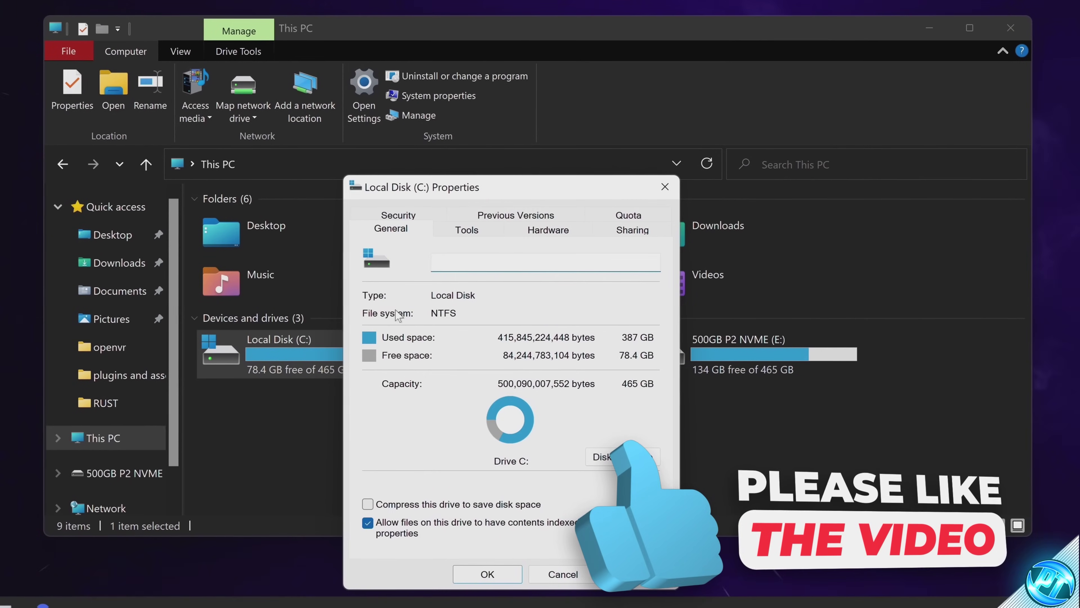
click(457, 233)
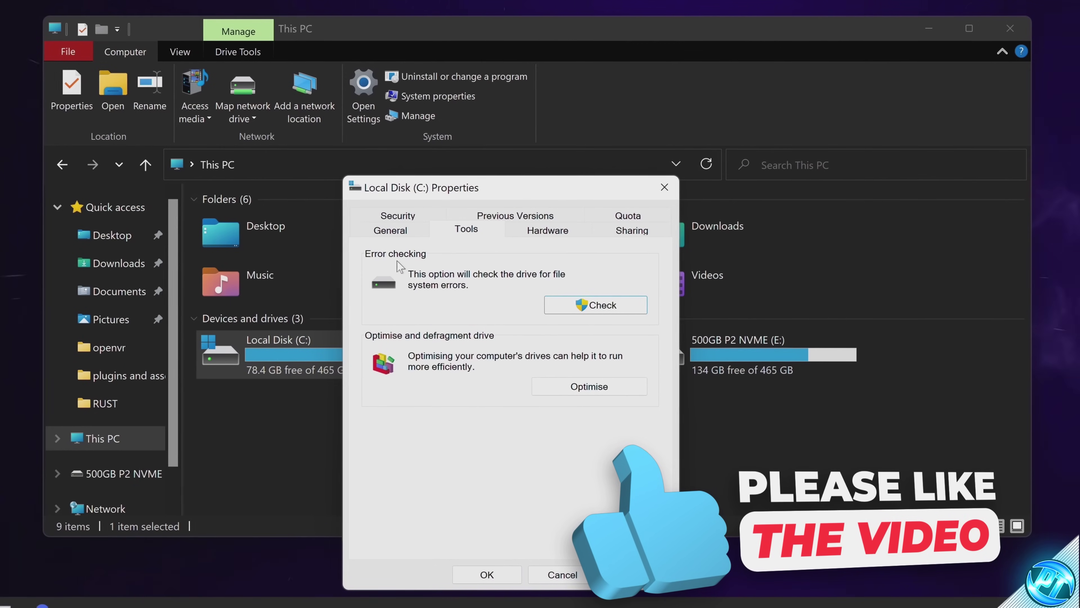
click(583, 311)
click(522, 241)
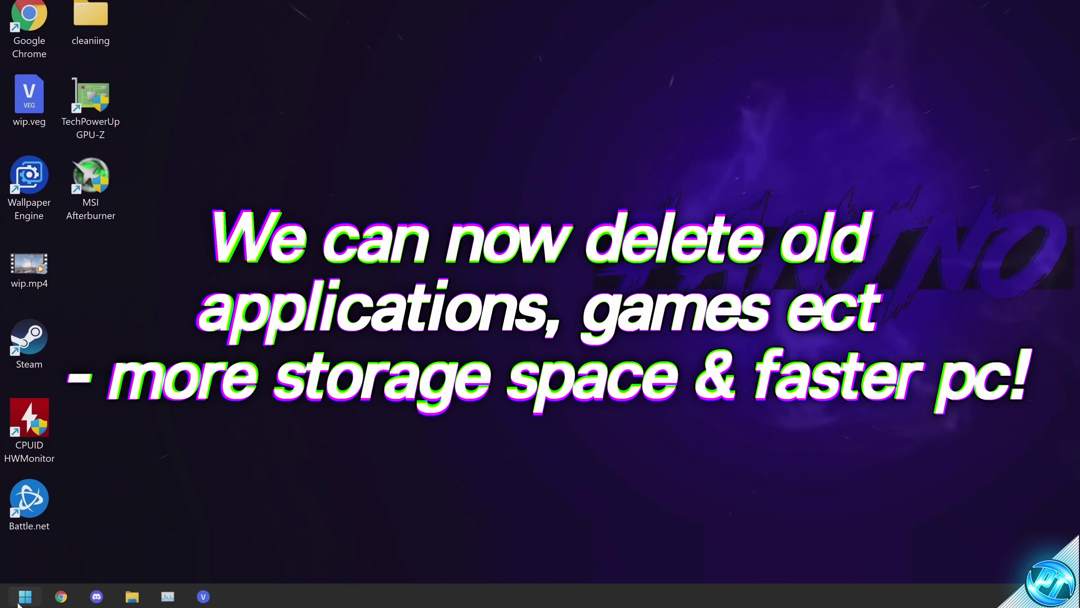
Open Add or remove programs by searching Start for 'remove'.
click(19, 604)
text(remove)
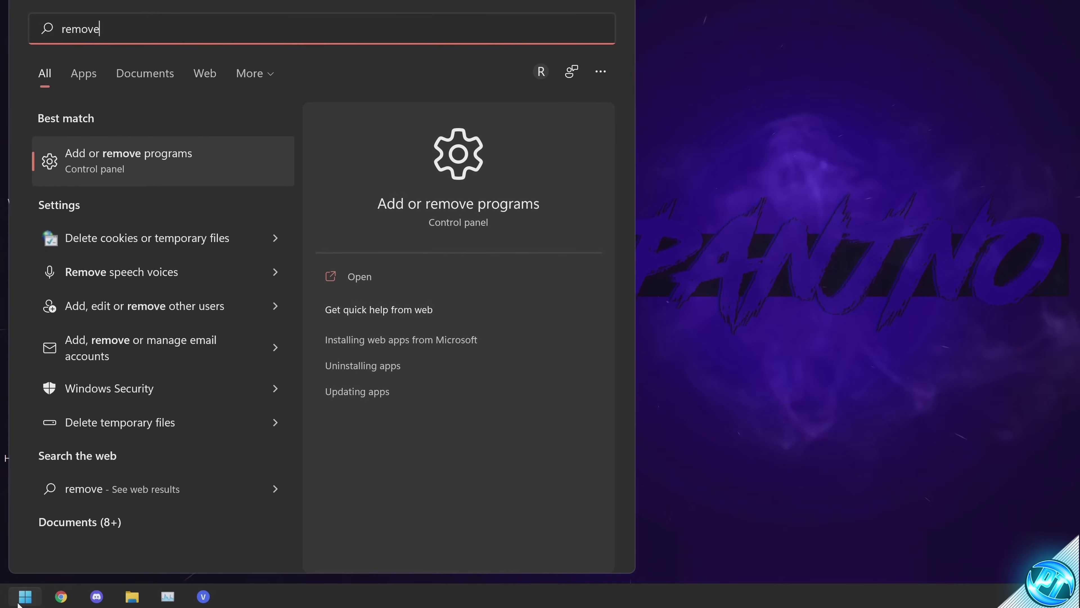
click(137, 169)
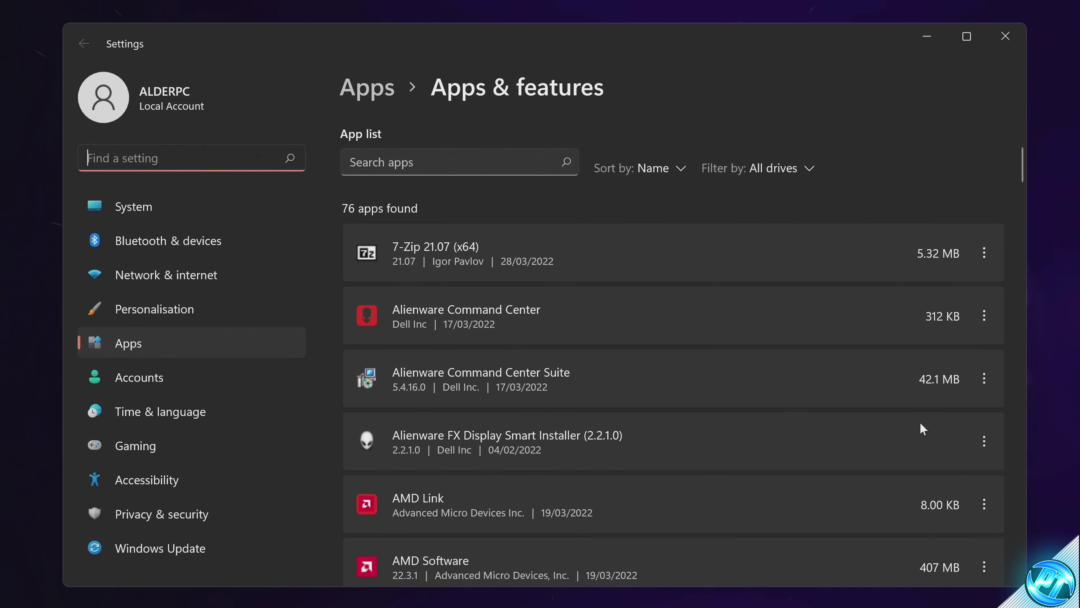
Begin uninstalling Alienware Command Center Suite, then bring up Escape from Tarkov's uninstall option.
click(992, 375)
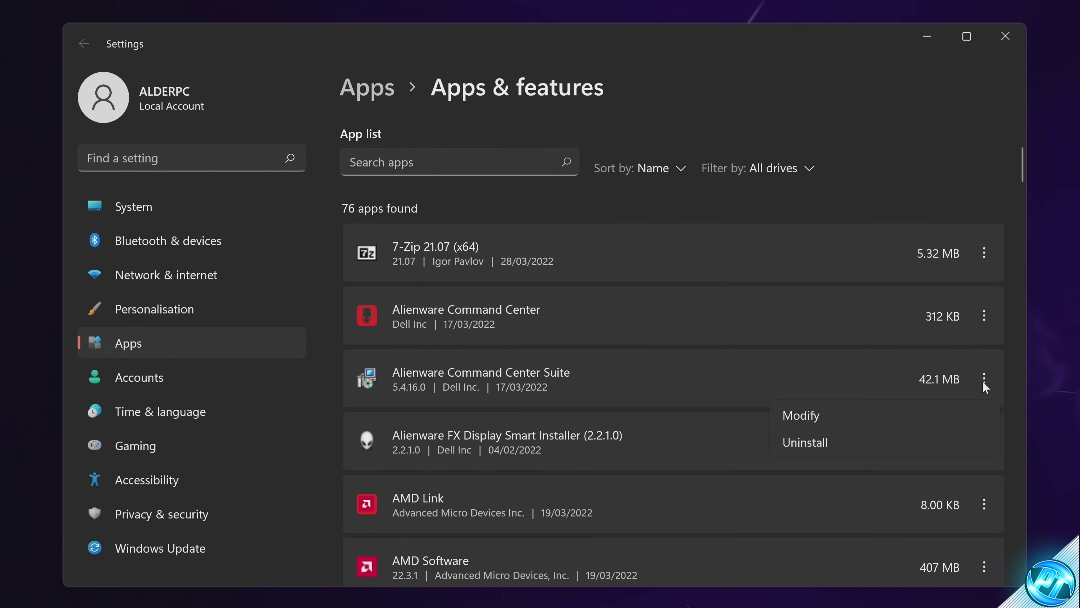
click(821, 442)
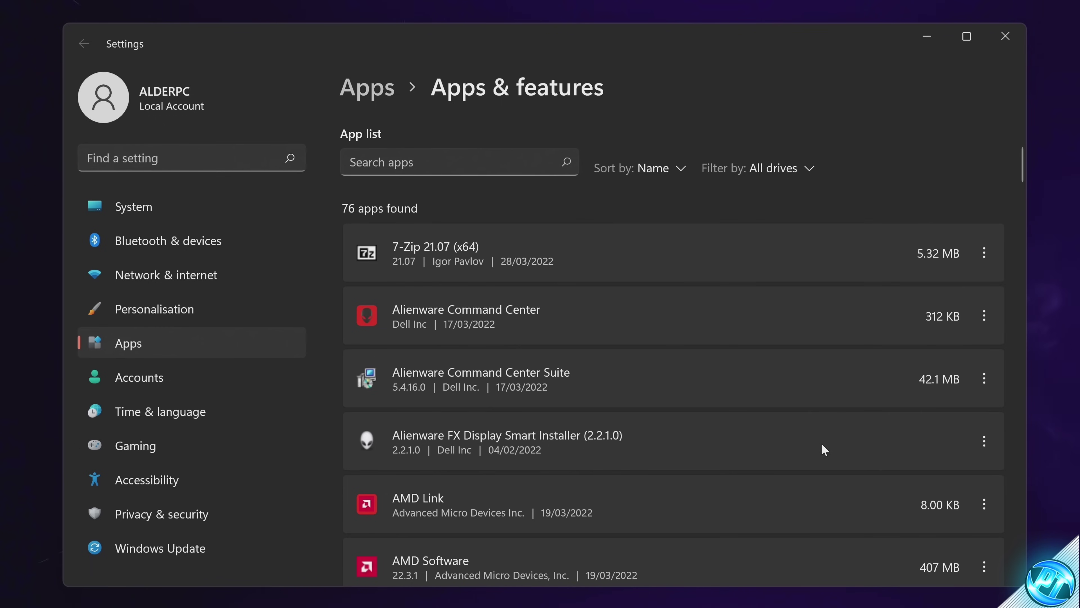
scroll(626, 356, down, 10)
scroll(591, 331, up, 2)
scroll(591, 332, down, 3)
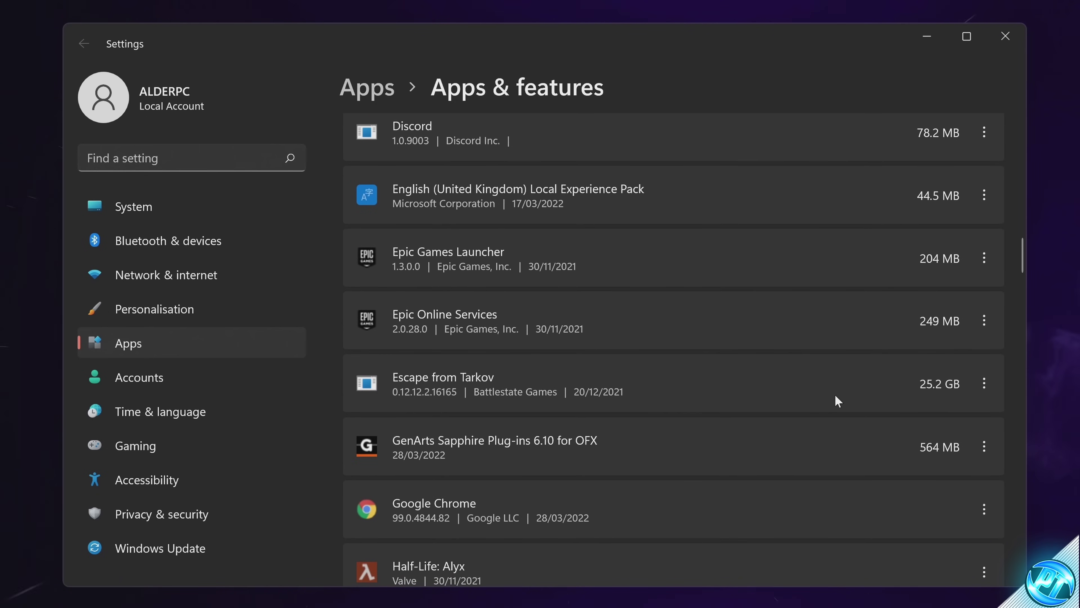
click(983, 390)
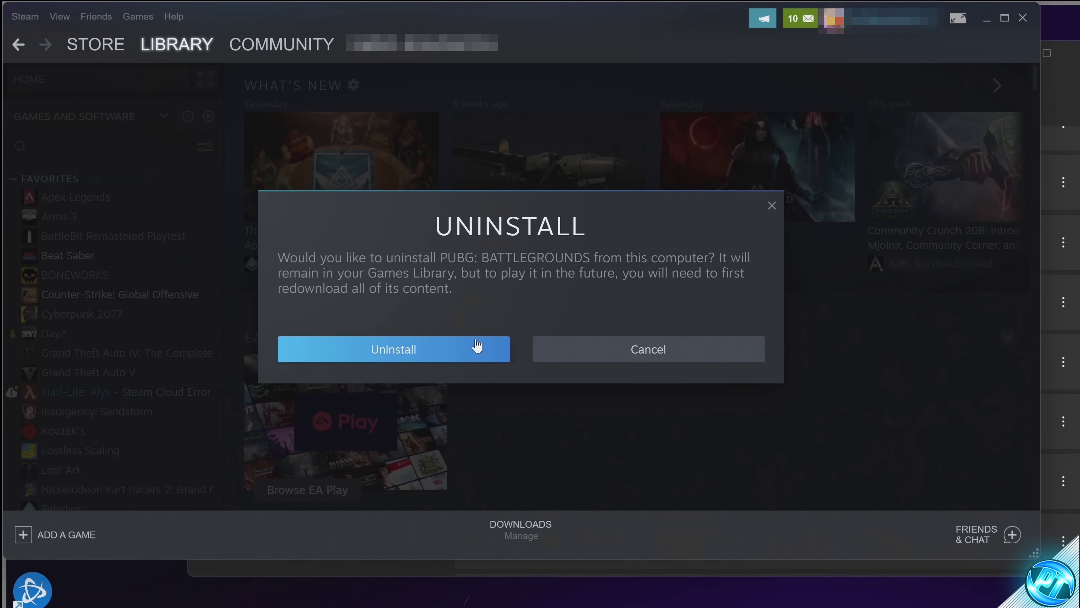
Confirm the Steam uninstall of PUBG: BATTLEGROUNDS.
click(470, 348)
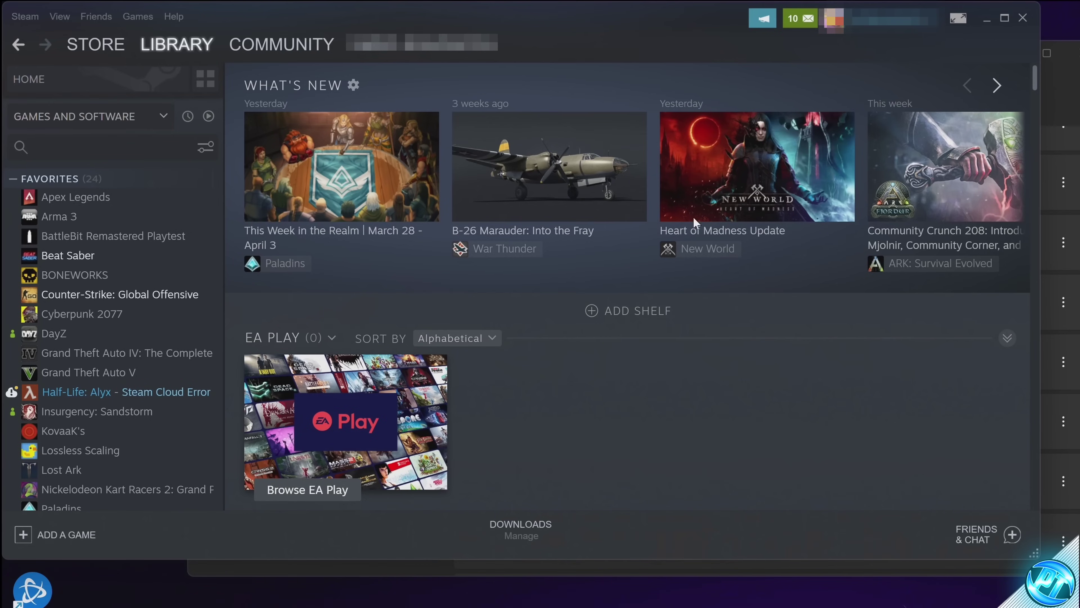